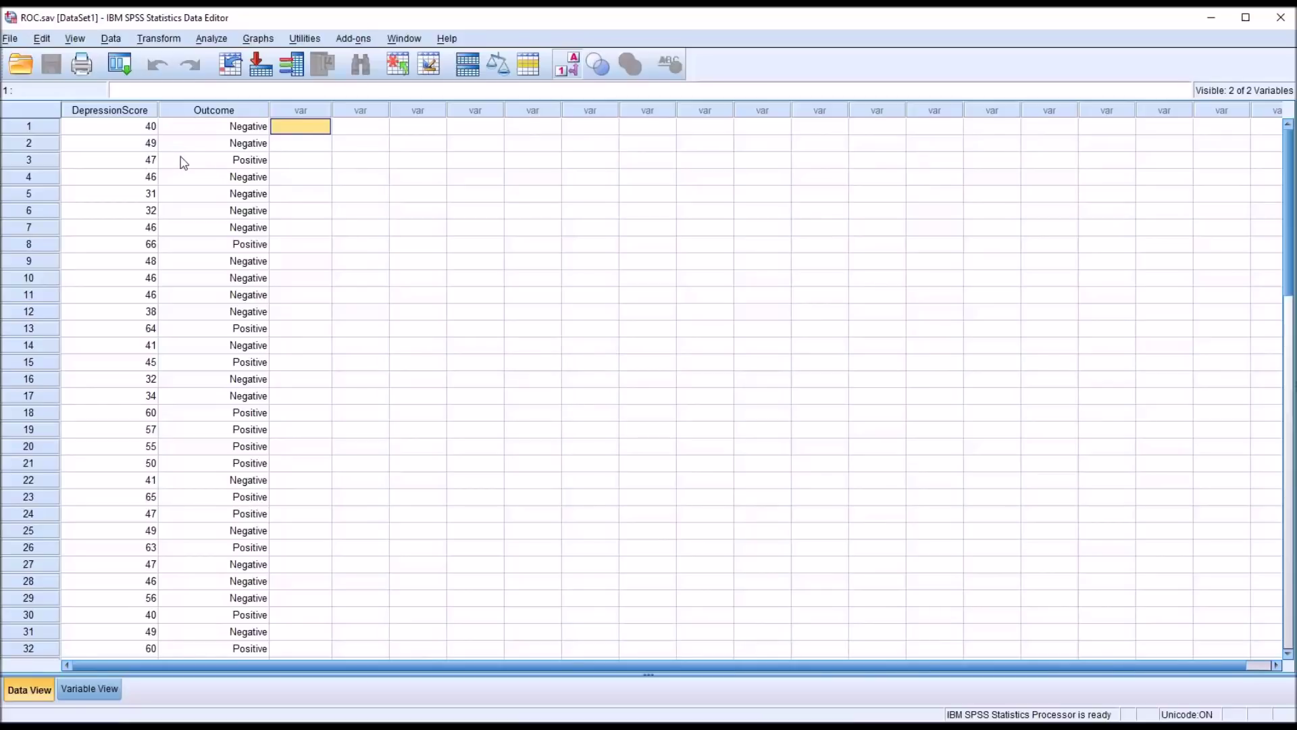
Examine the DepressionScore and Outcome columns, including the score and outcome pairs in rows 1 and 3.
left_click(107, 112)
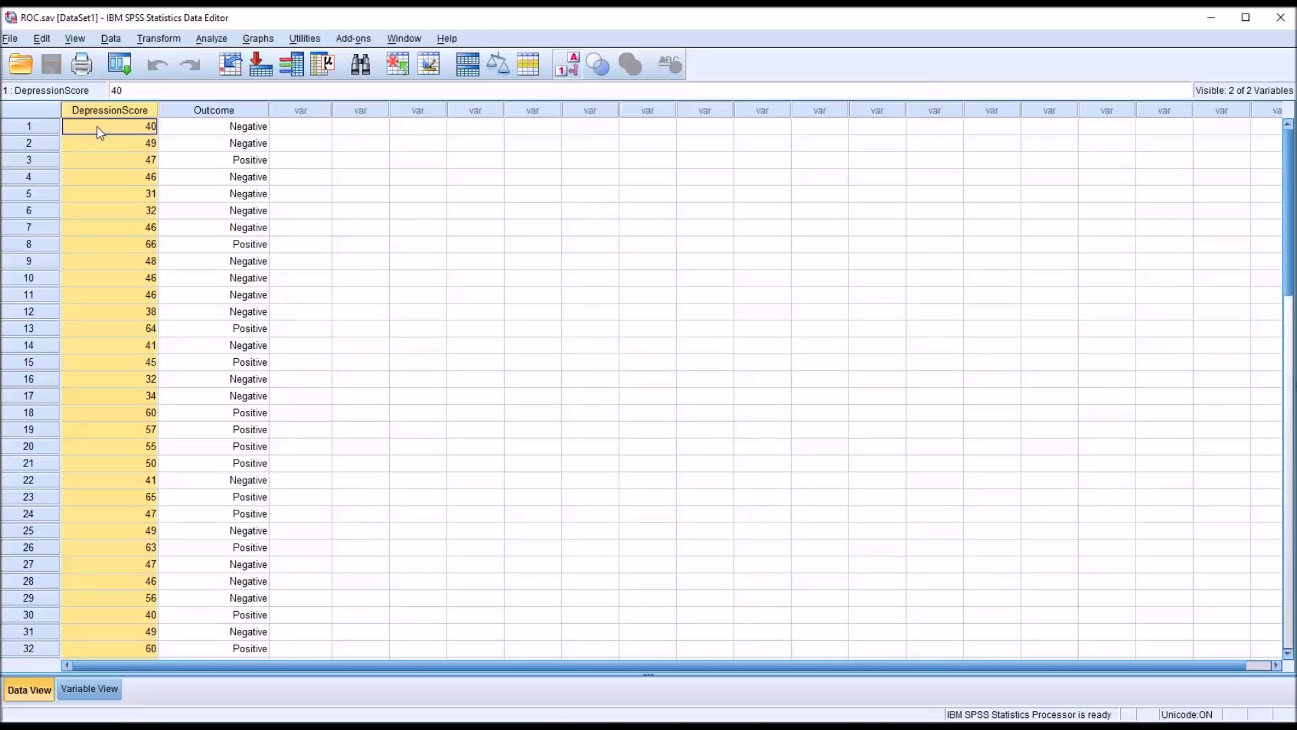
left_click(102, 132)
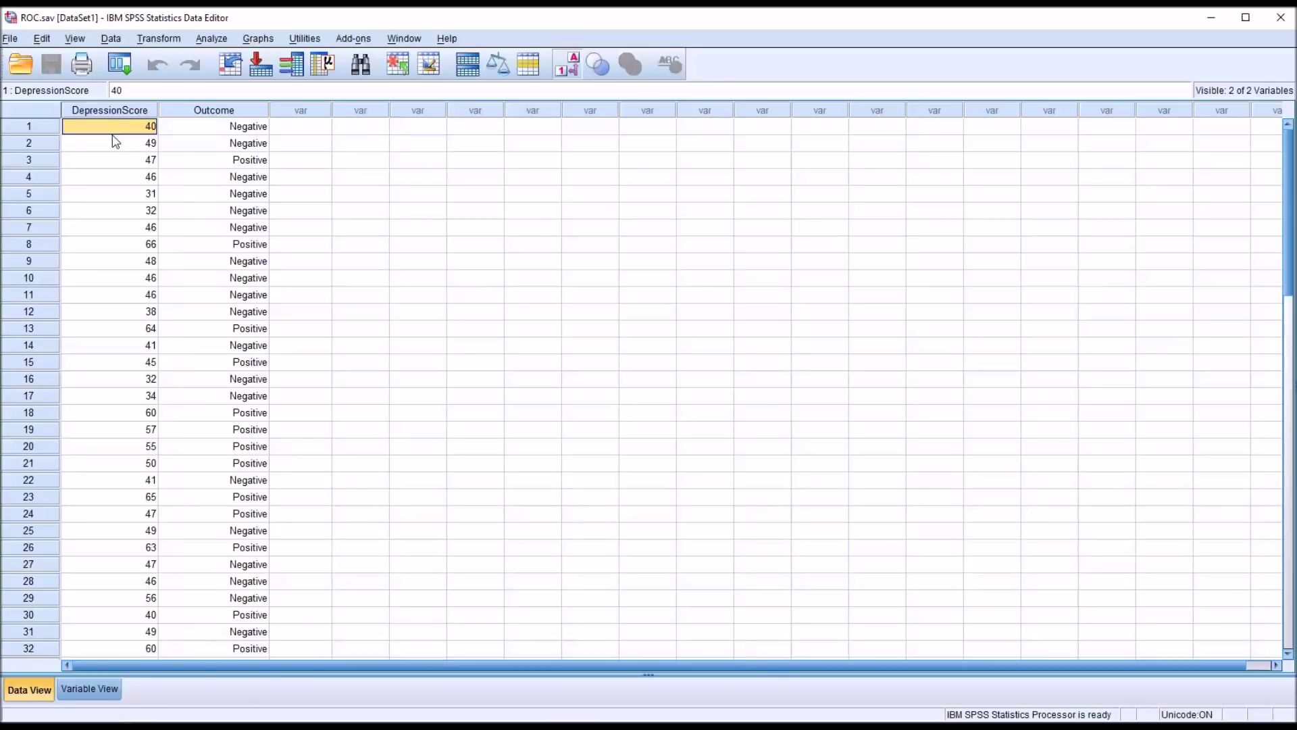
left_click(189, 114)
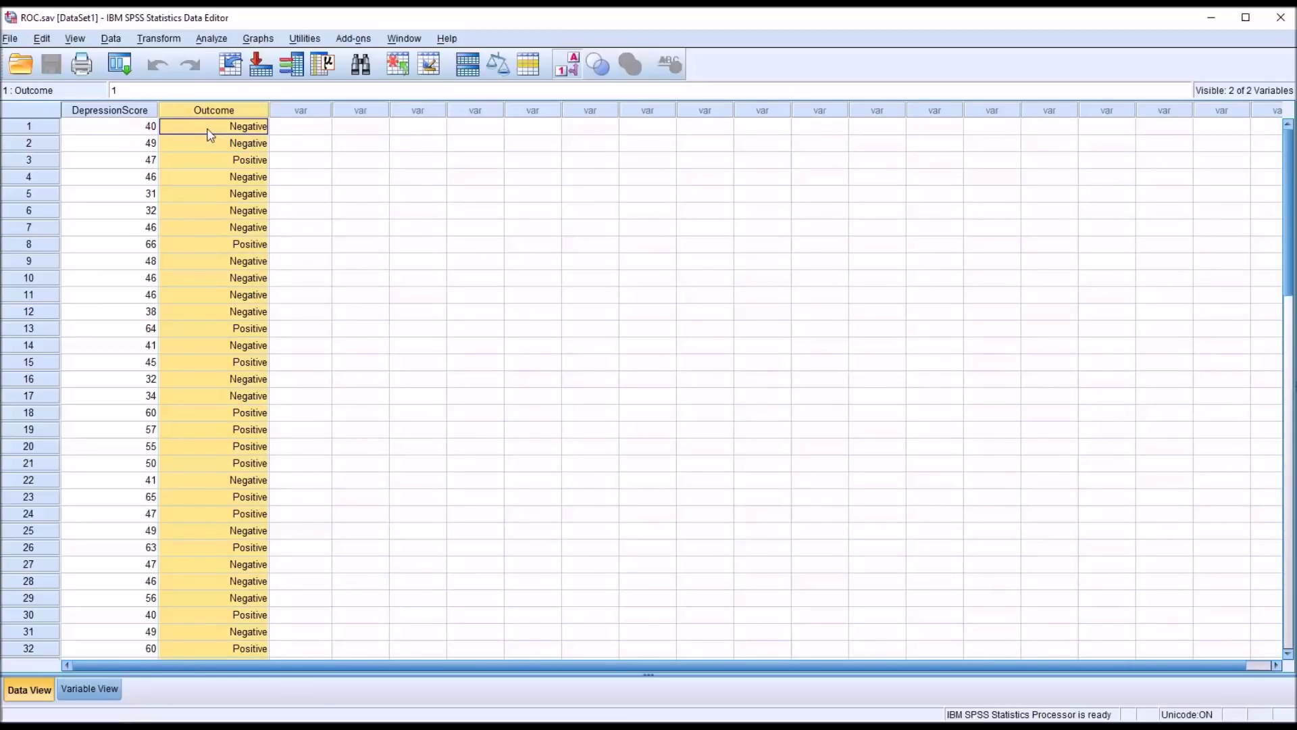
double_click(210, 129)
left_click(209, 165)
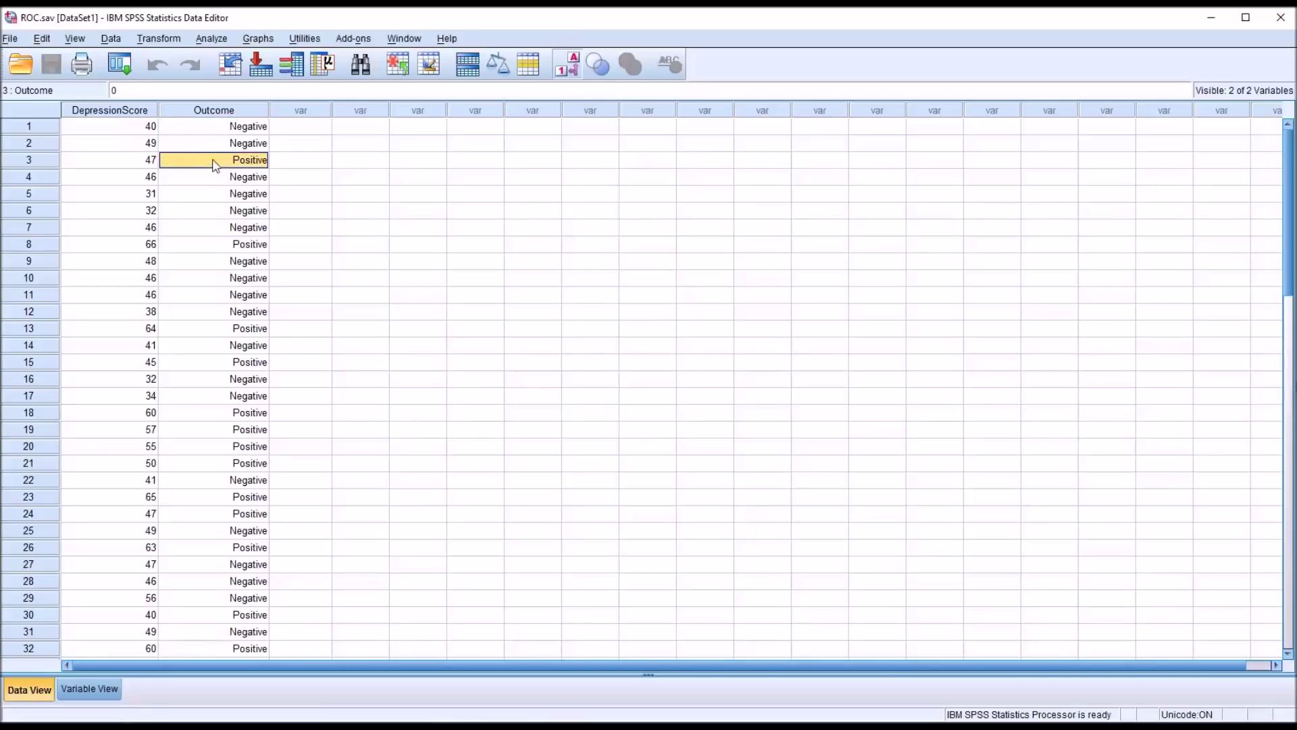
left_click(294, 130)
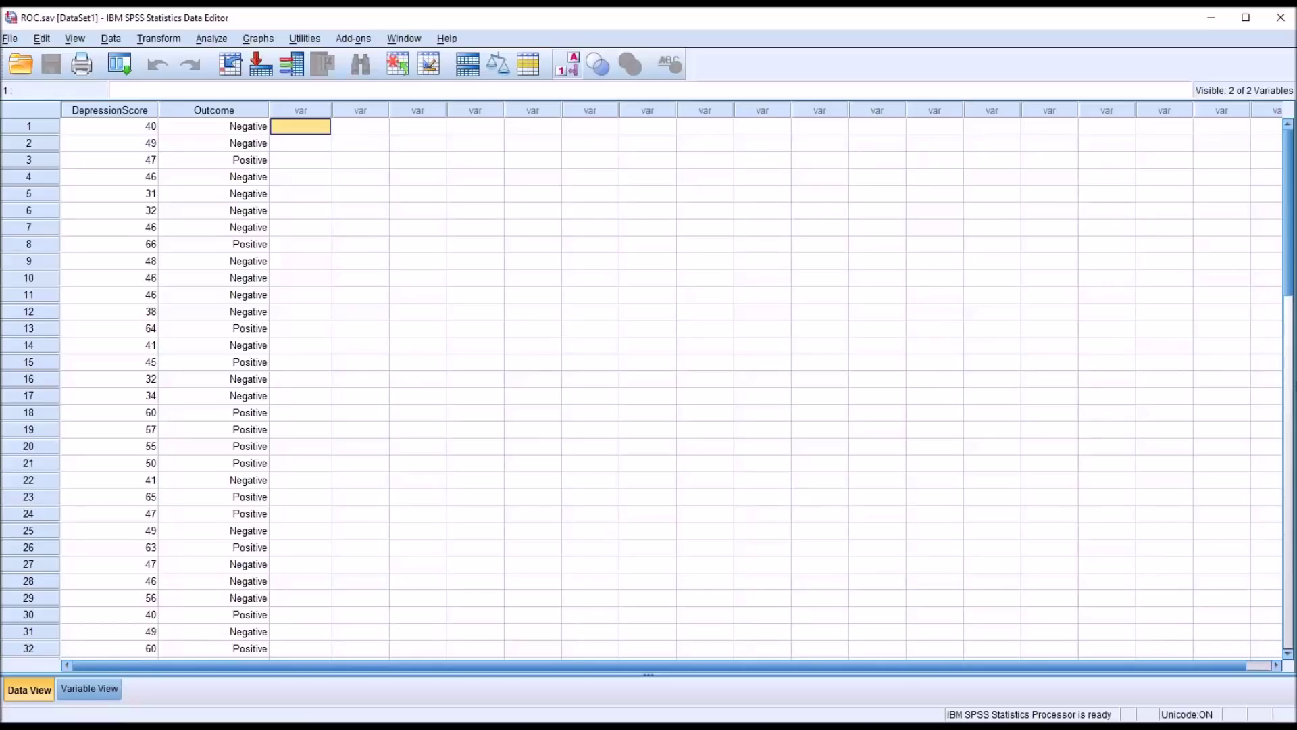
left_click(115, 128)
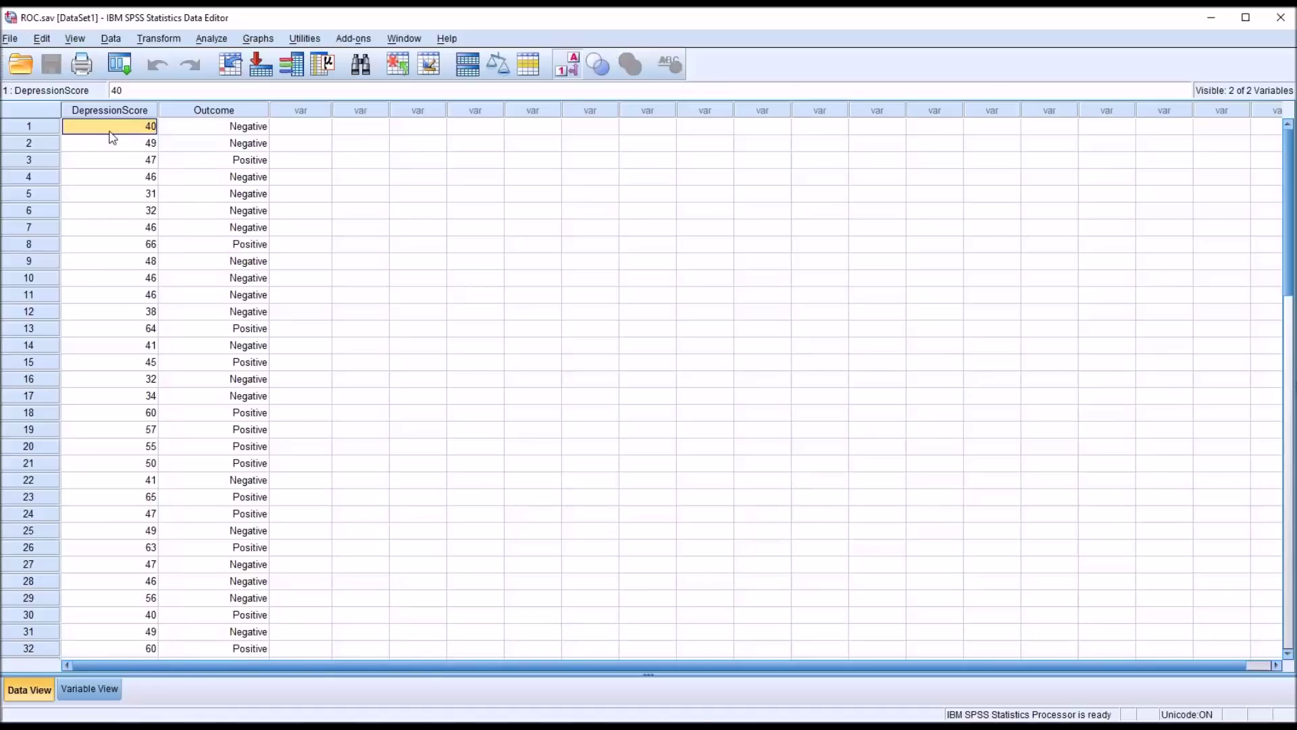
left_click(195, 165)
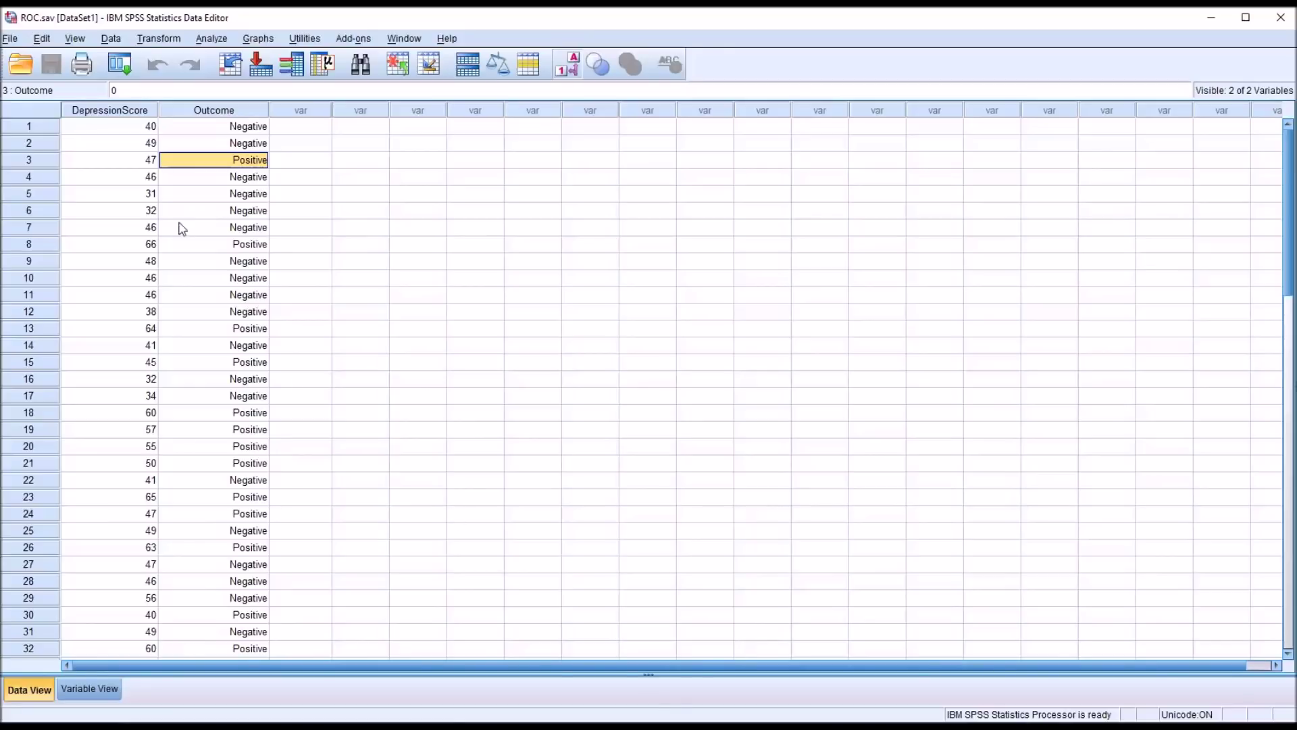
left_click(106, 167)
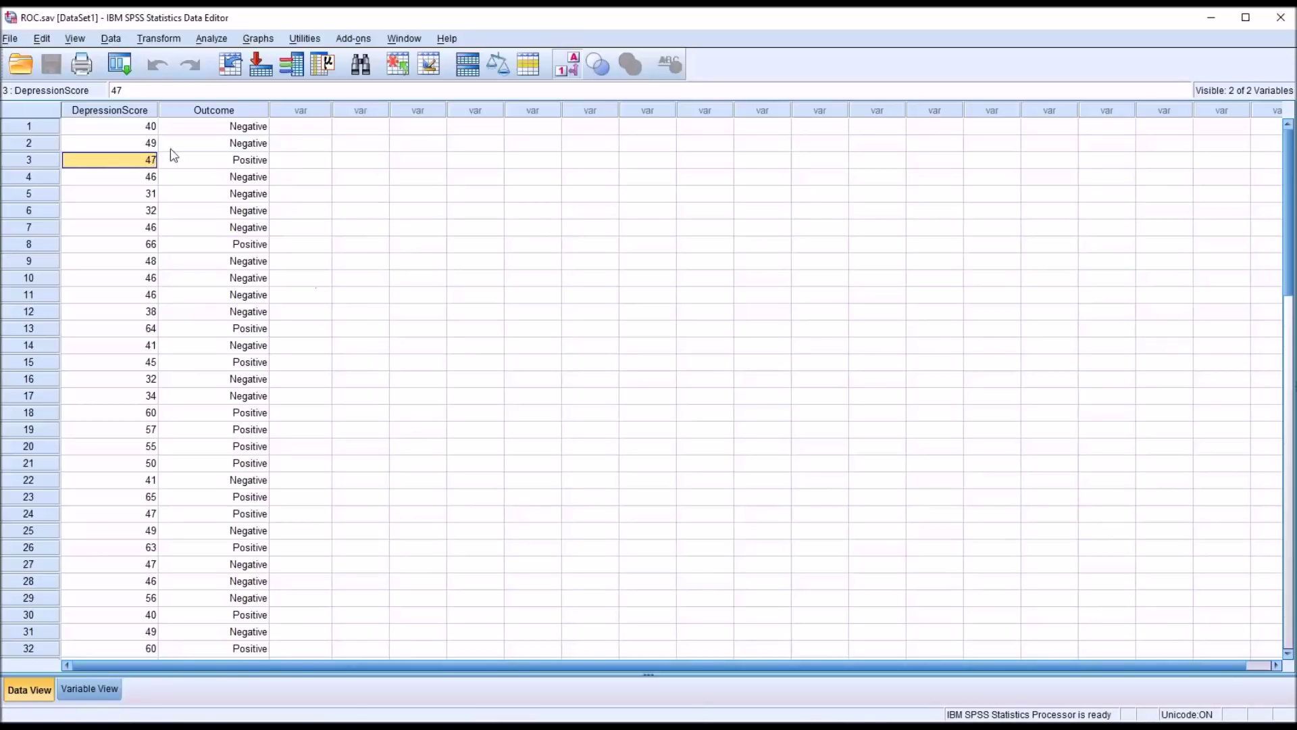
left_click(114, 115)
left_click(187, 116)
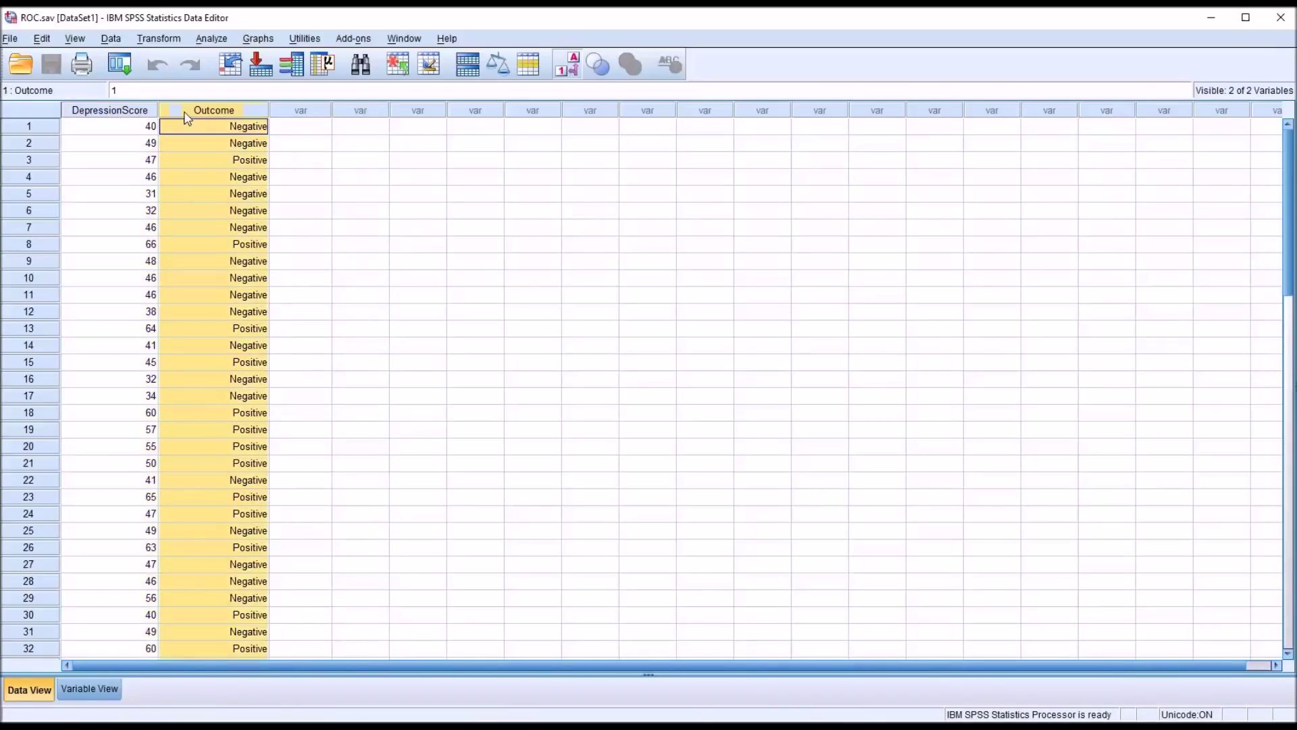
key("Right")
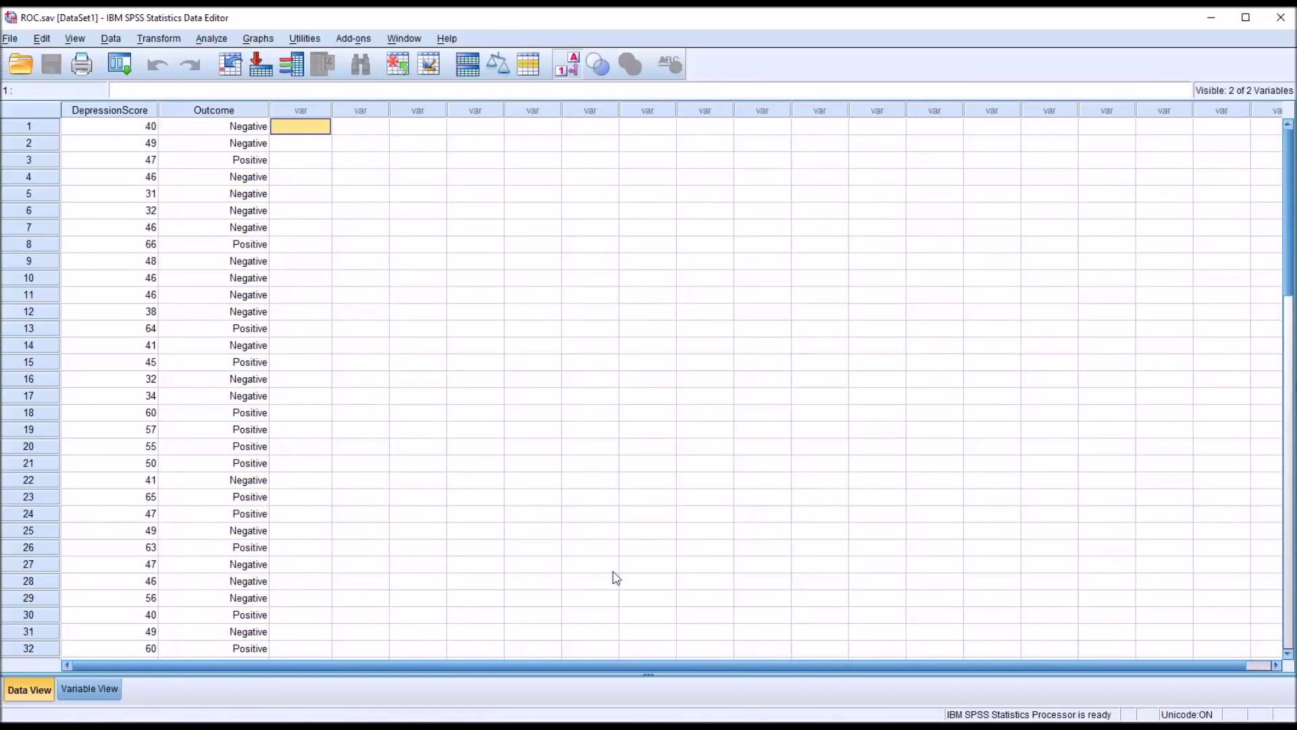
Compare the low depression scores in rows 5 and 6 and the high scores in rows 8, 13 and 18 with their outcomes.
left_click(111, 193)
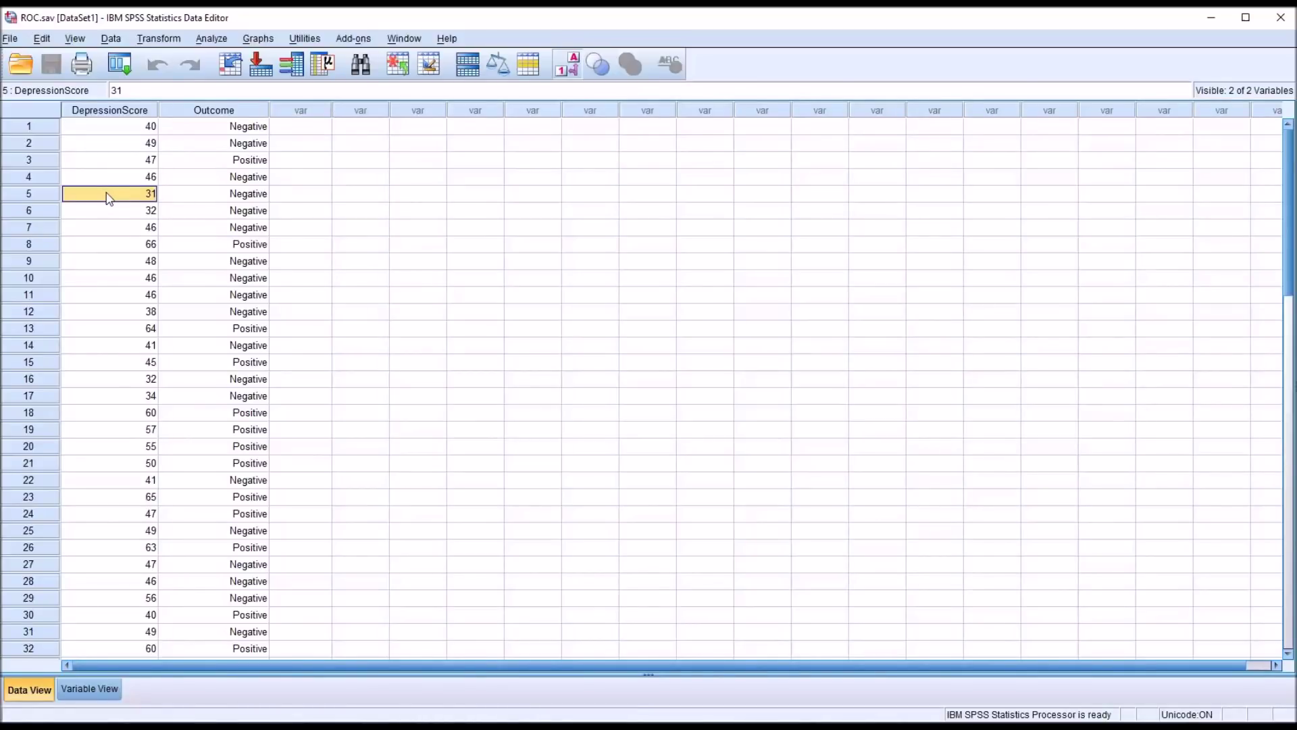
left_click(103, 215)
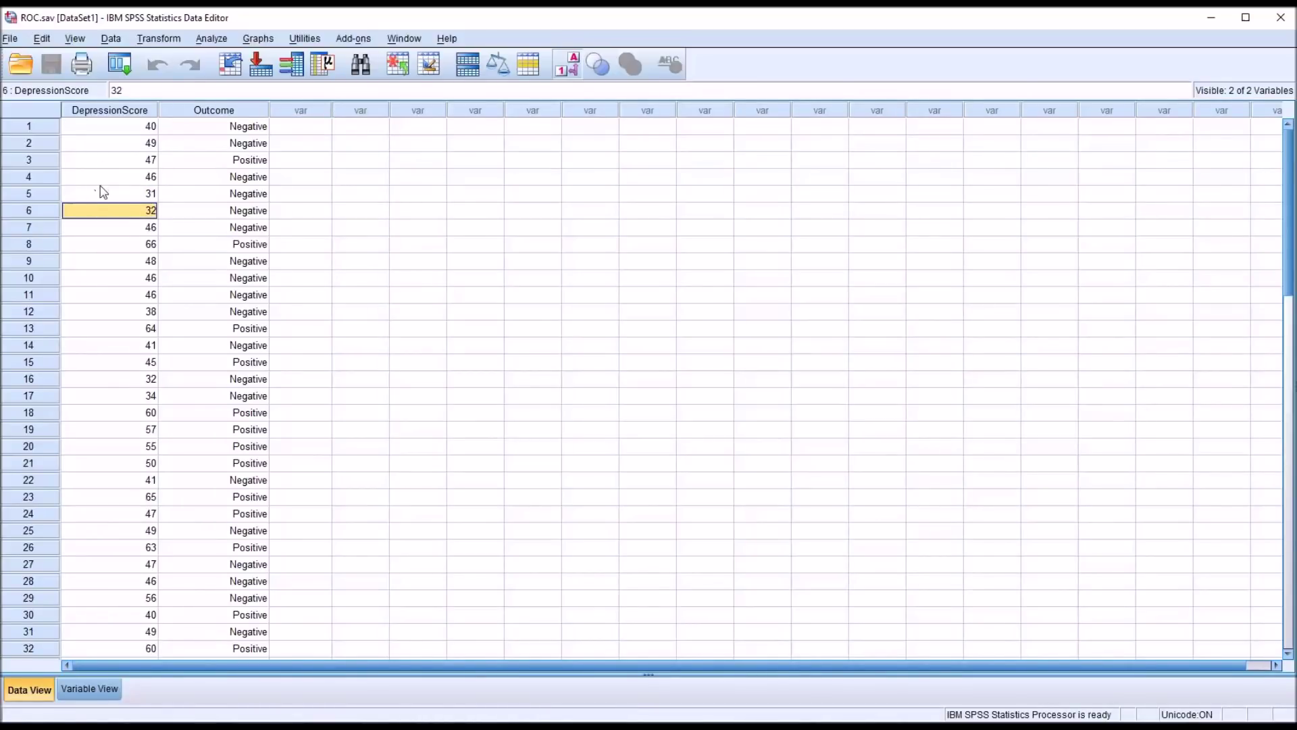
left_click(178, 211)
left_click(125, 210)
left_click(112, 244)
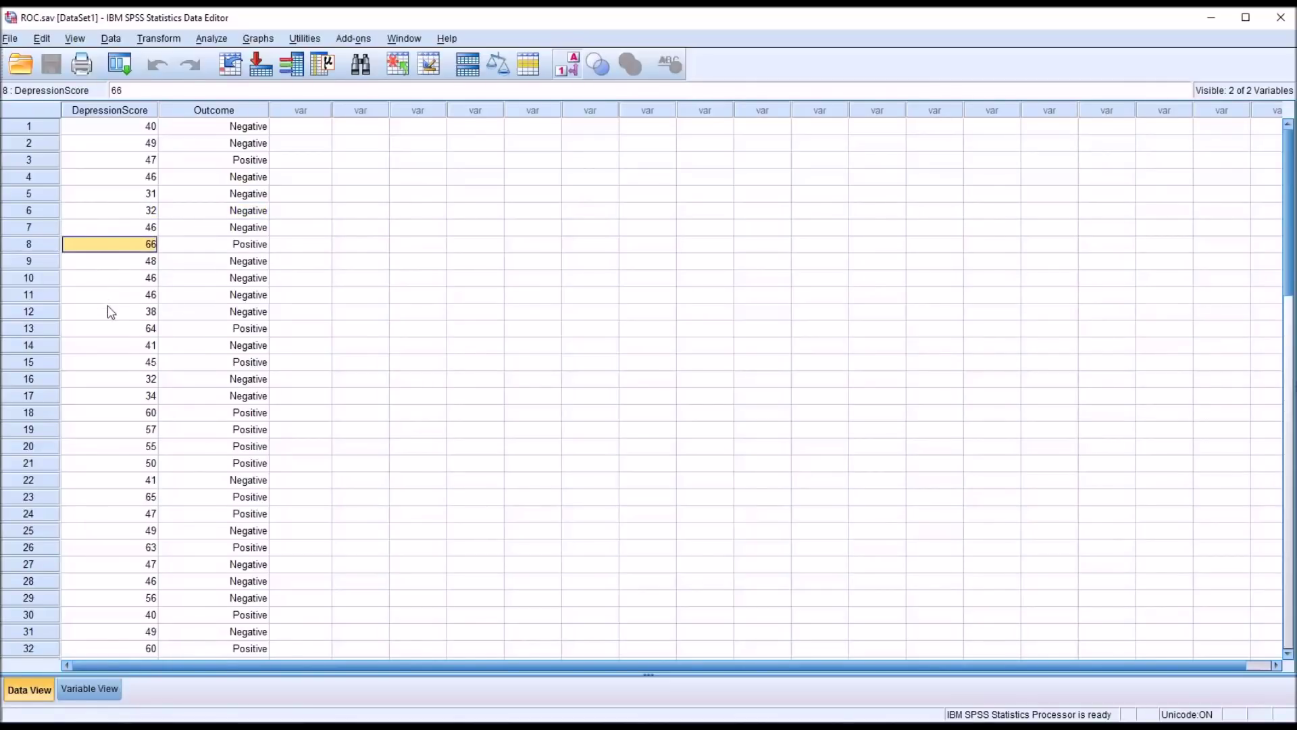
left_click(108, 328)
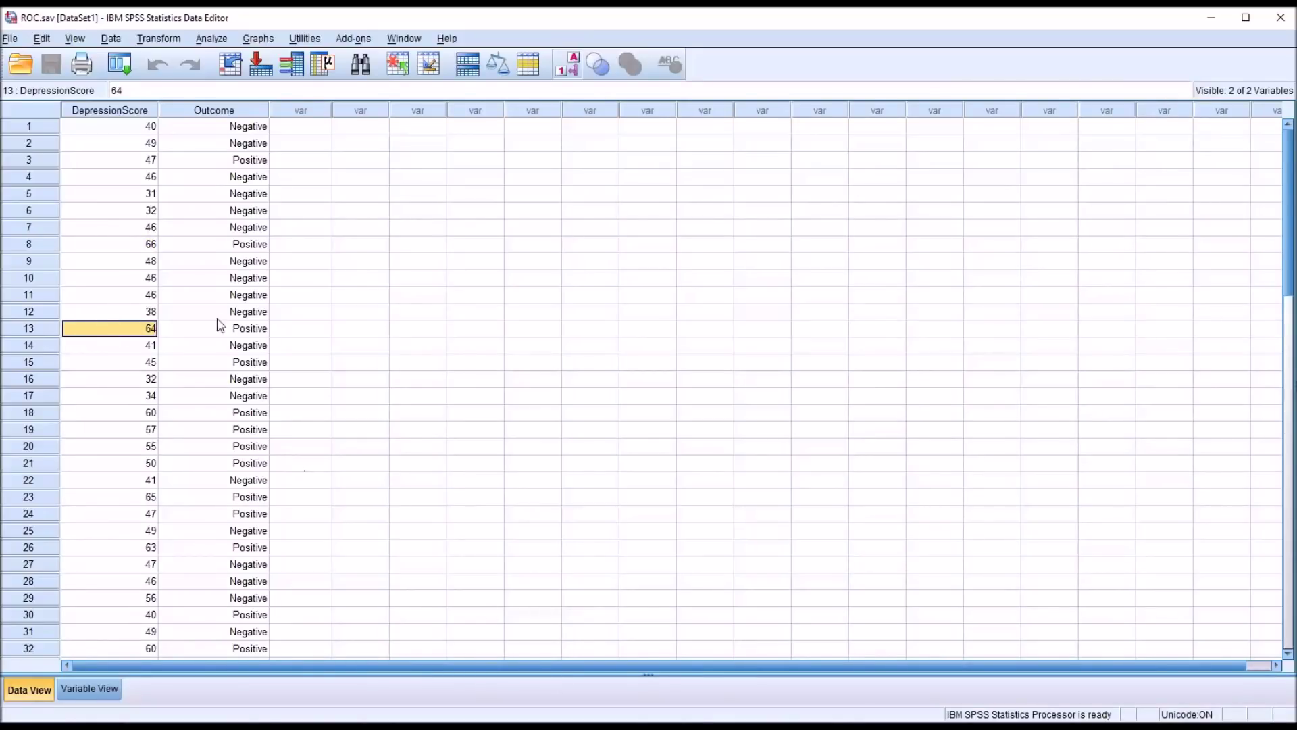
left_click(127, 200)
left_click(128, 211)
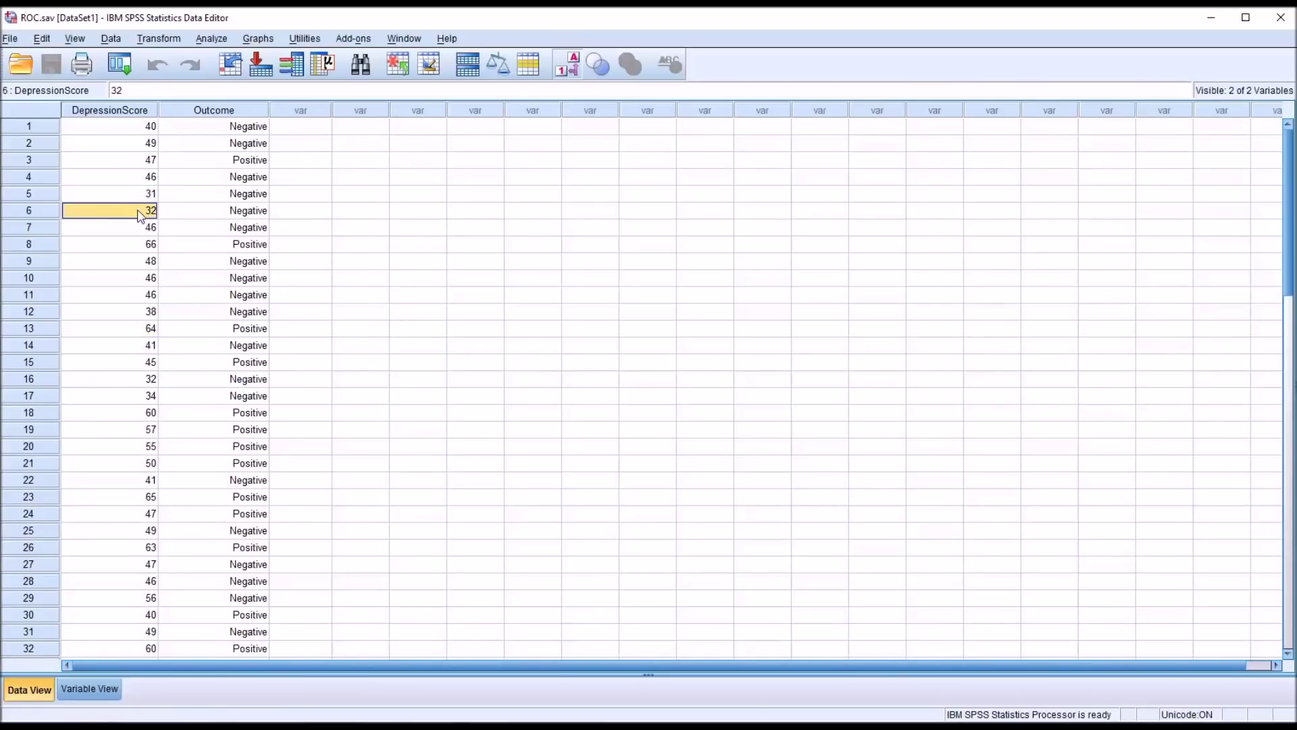
left_click(184, 196)
left_click(181, 210)
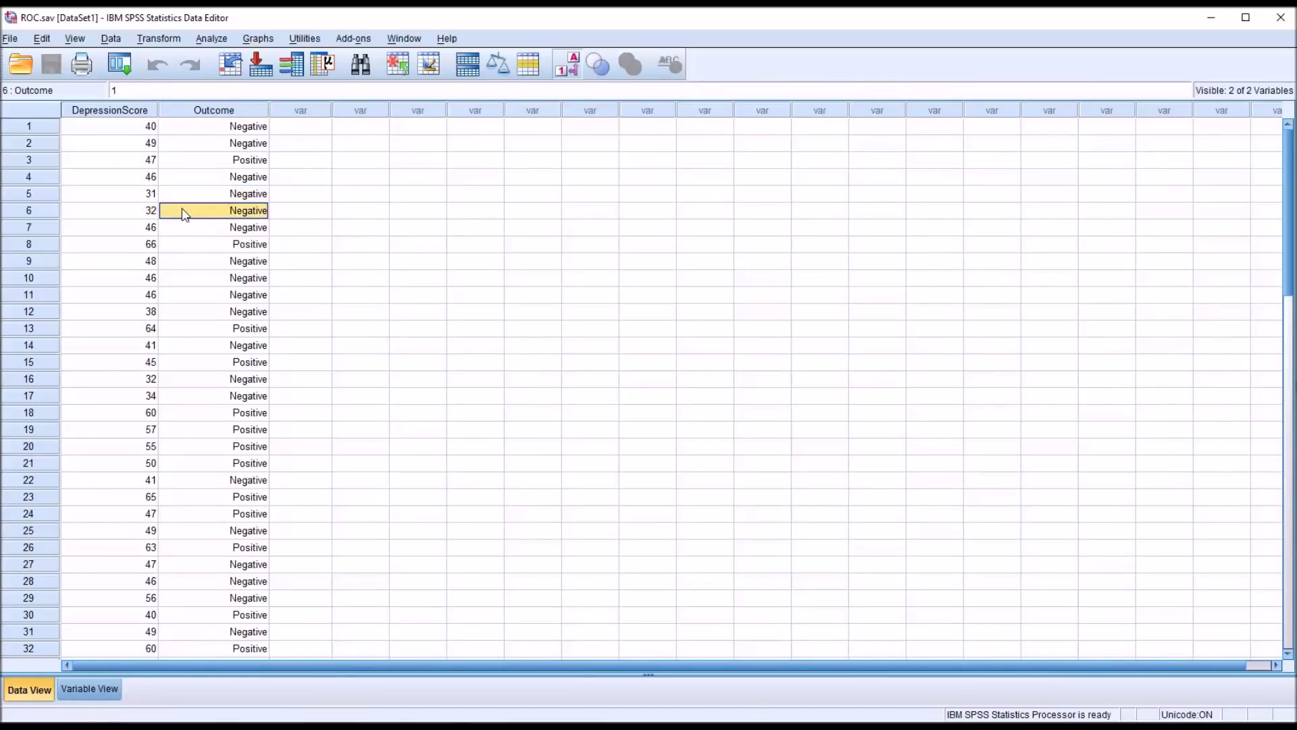
left_click(123, 329)
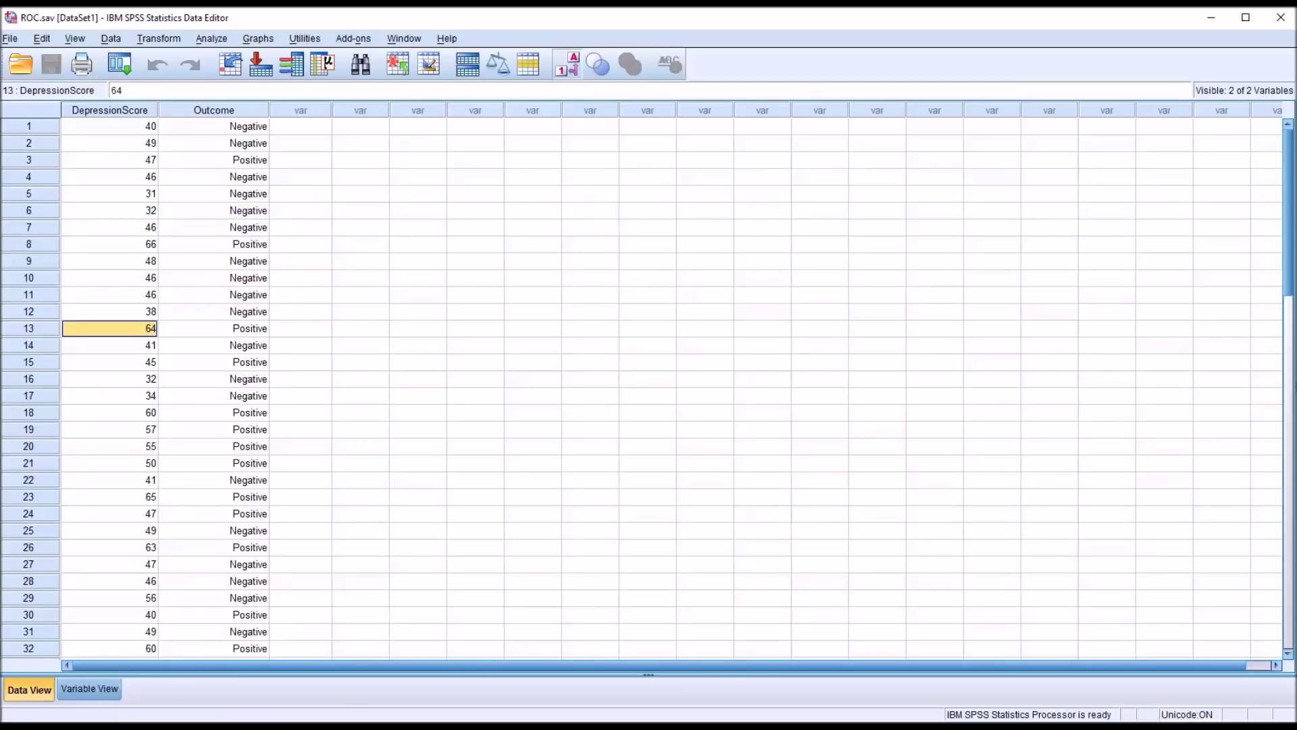
left_click(178, 331)
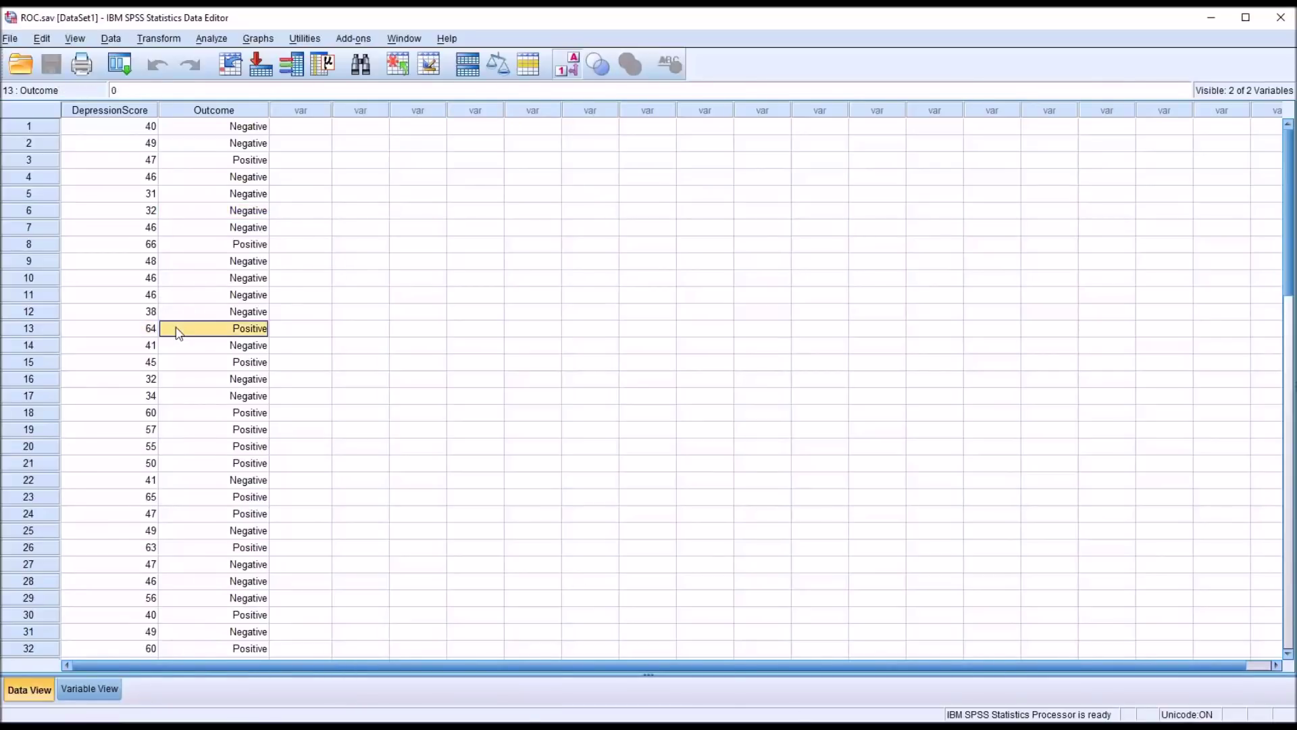
left_click(175, 414)
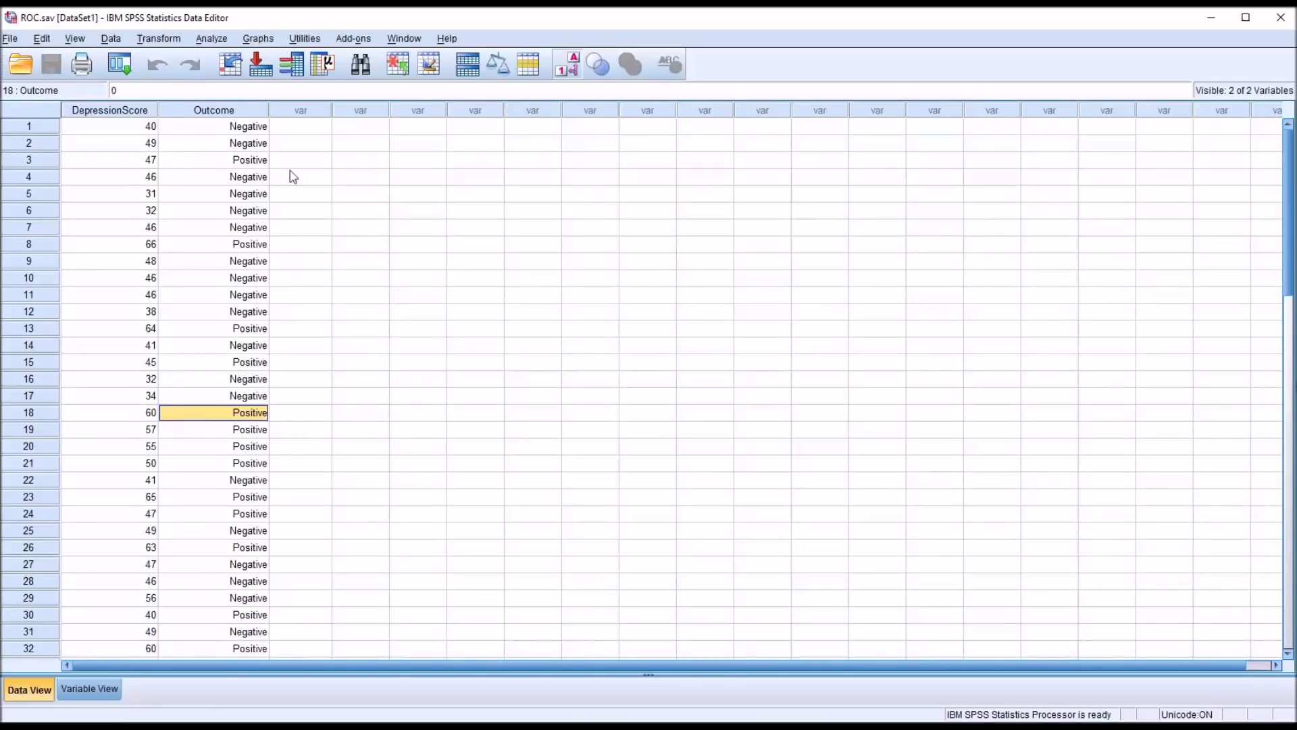
left_click(287, 130)
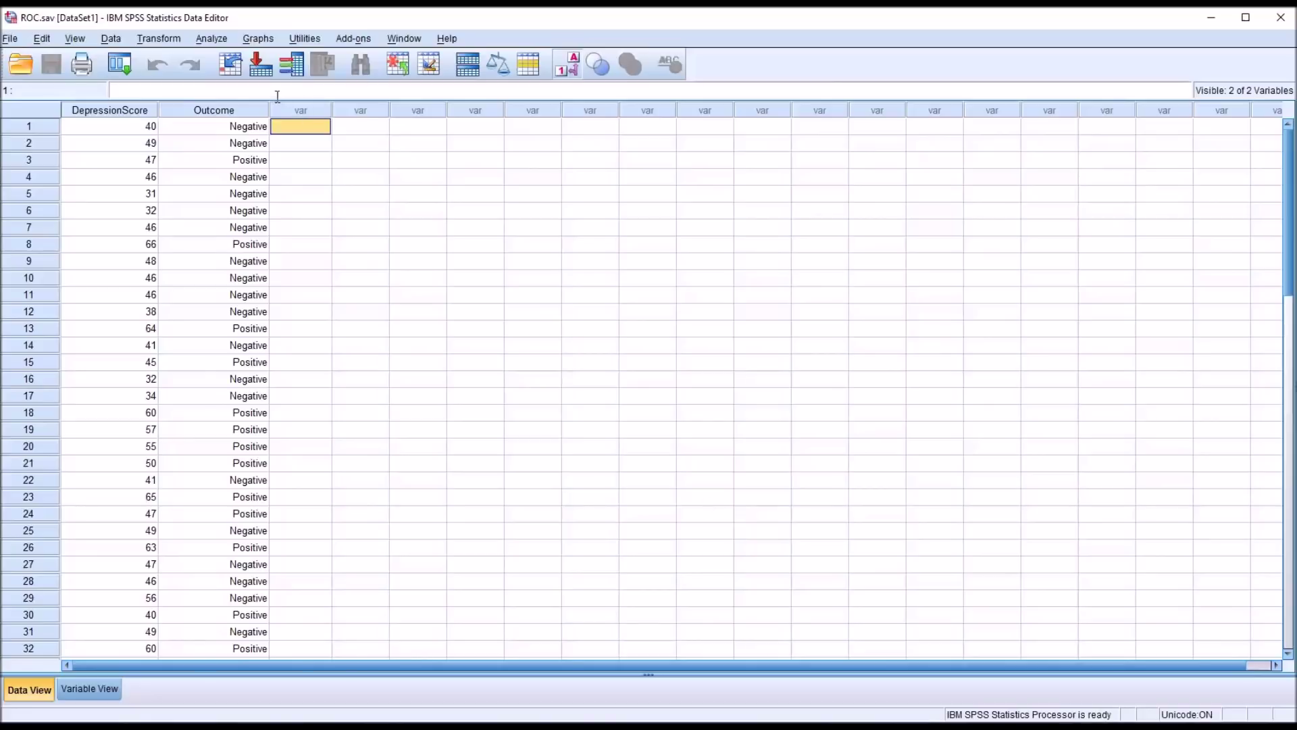
left_click(212, 41)
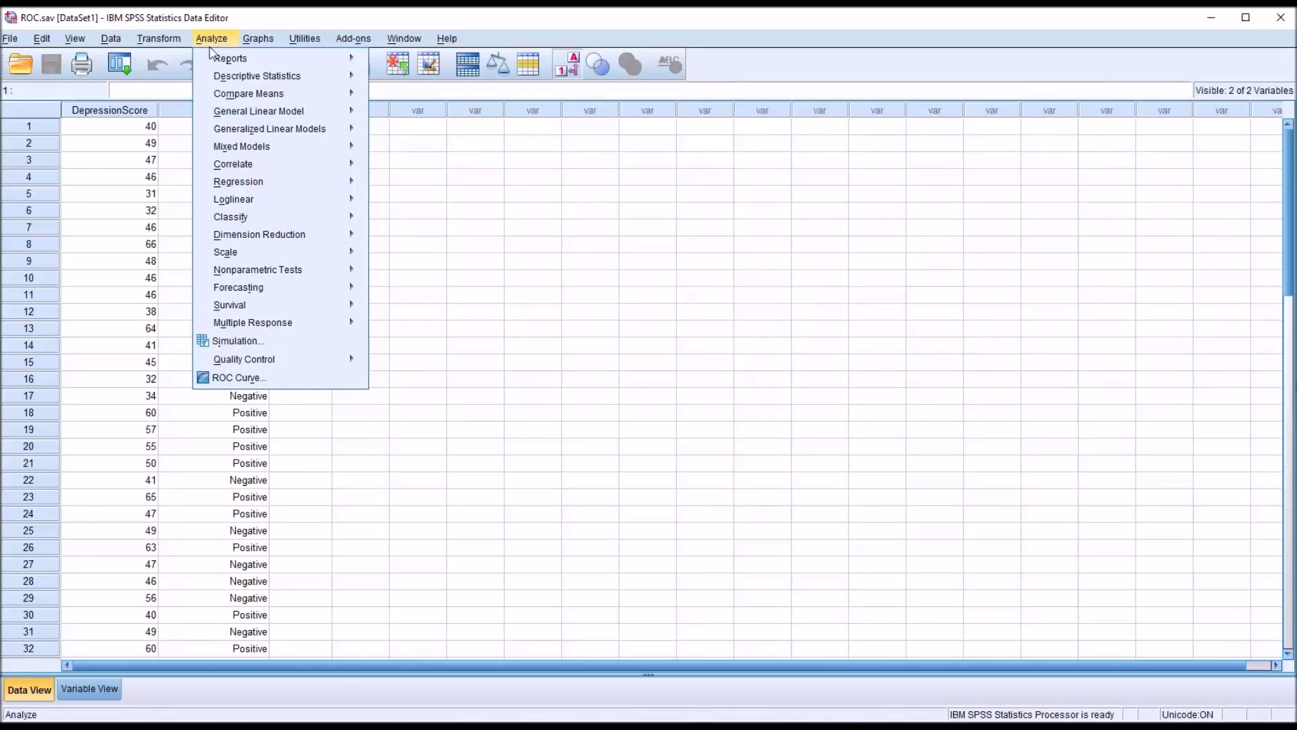
left_click(251, 384)
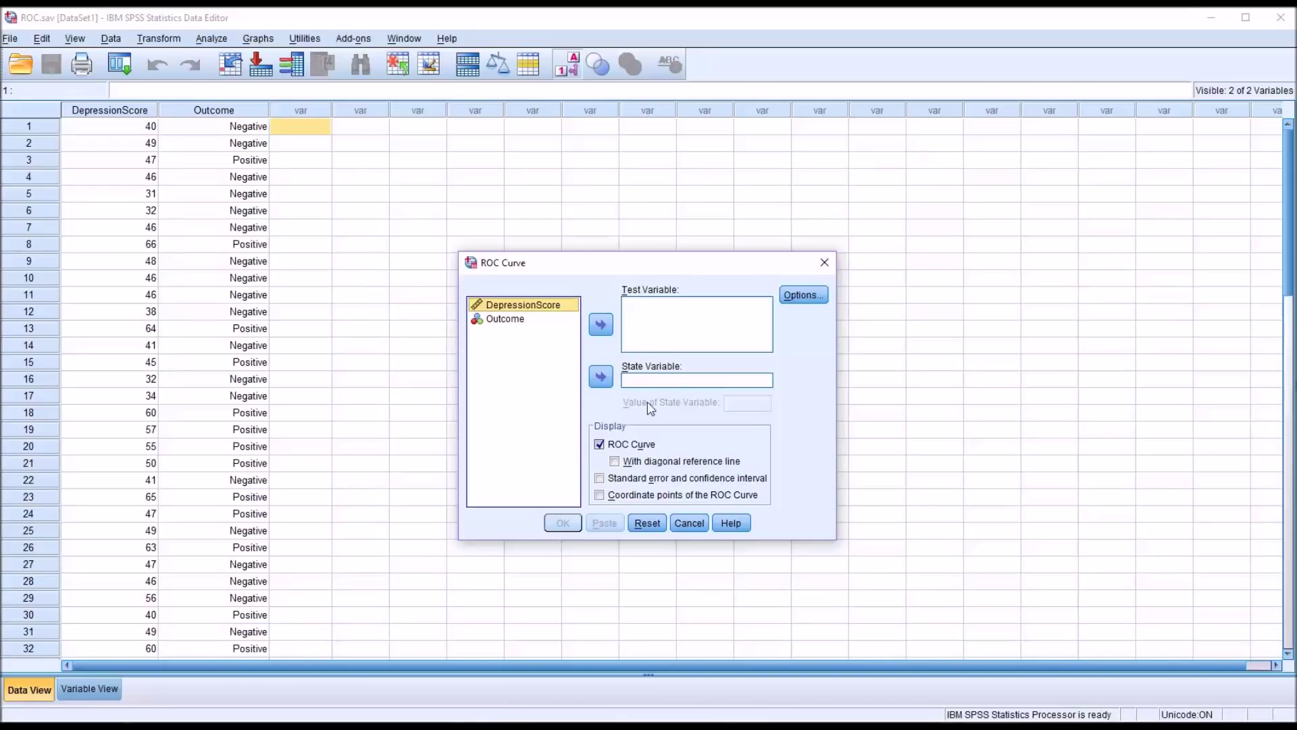
left_click_drag(526, 309, 660, 325)
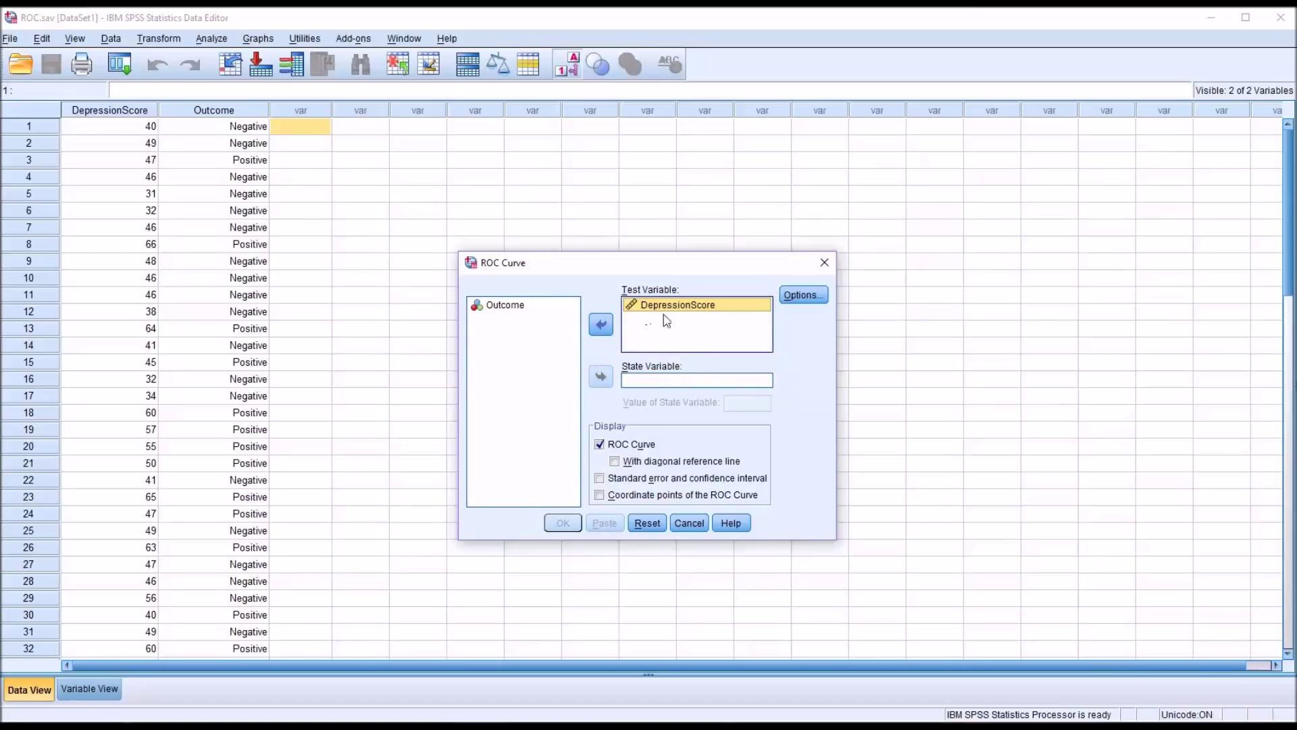
left_click_drag(514, 310, 641, 383)
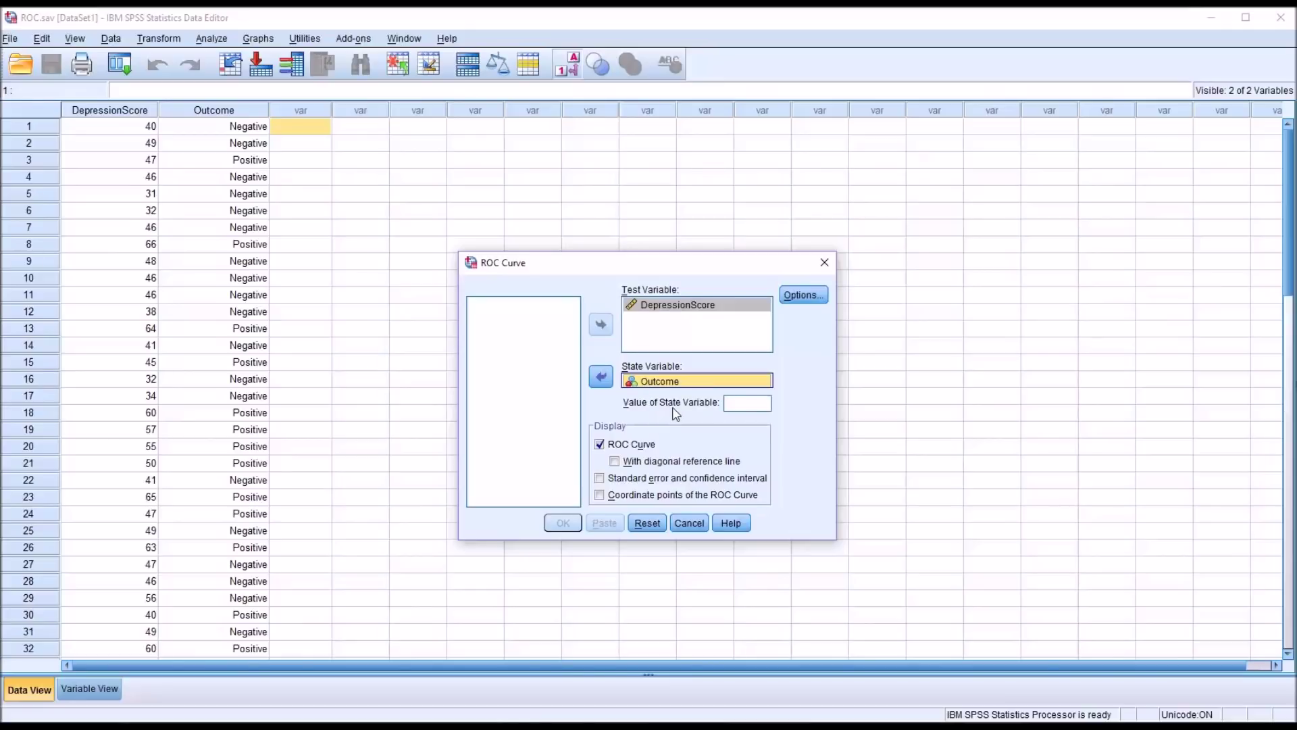
left_click(825, 263)
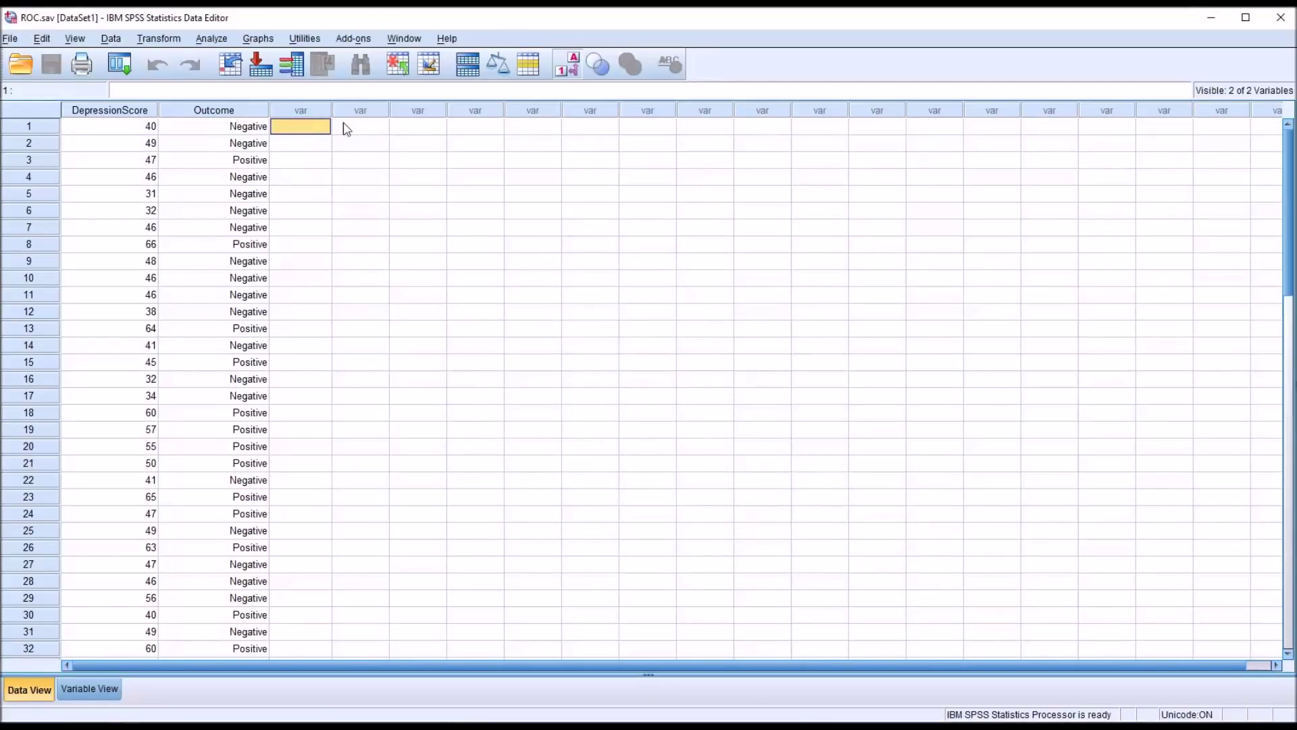
Display the Outcome column as numeric codes instead of value labels and compare the codes with the labels in the first rows.
left_click(568, 65)
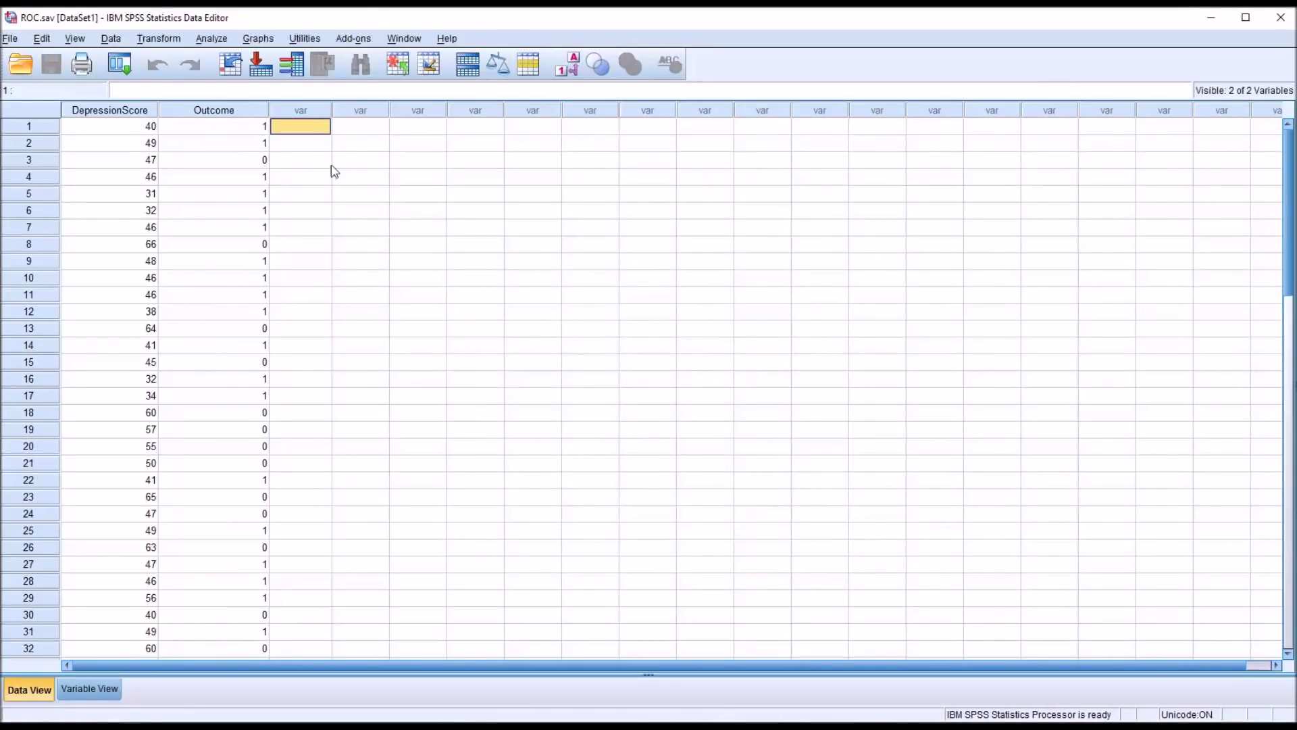
left_click(569, 75)
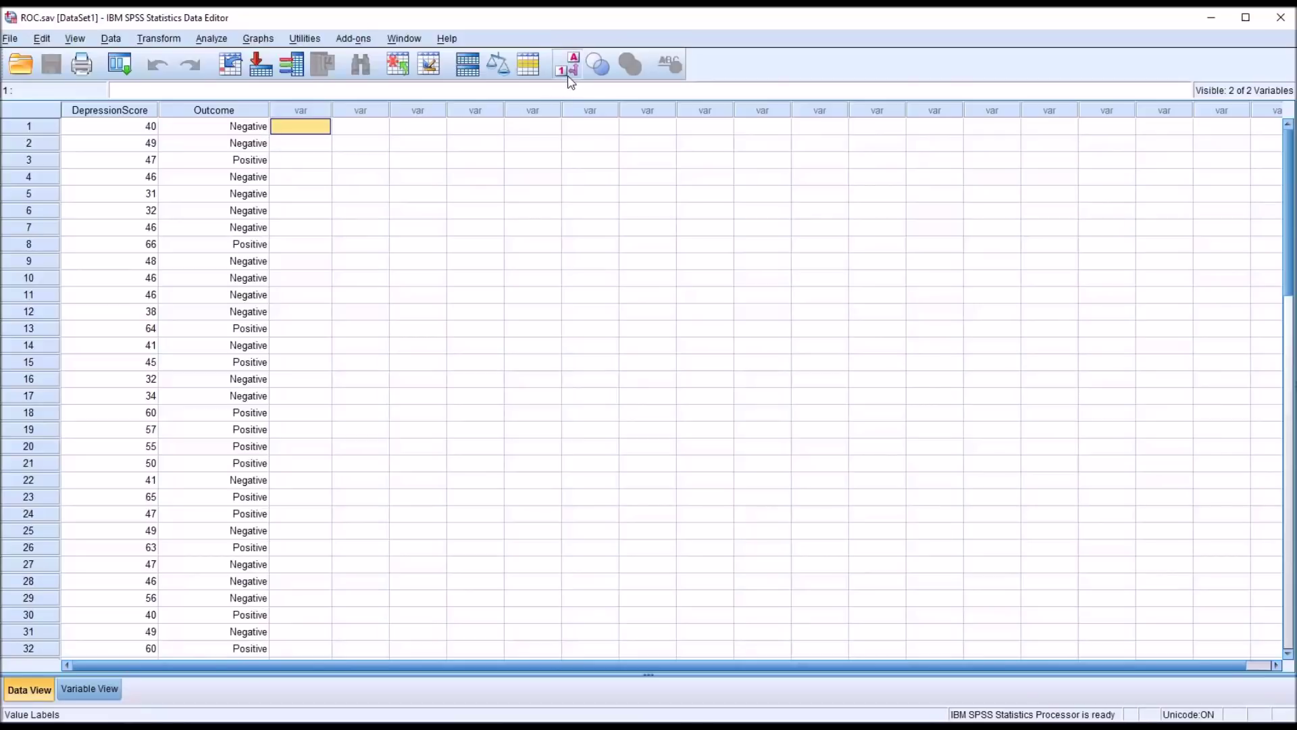
left_click(569, 78)
left_click(255, 130)
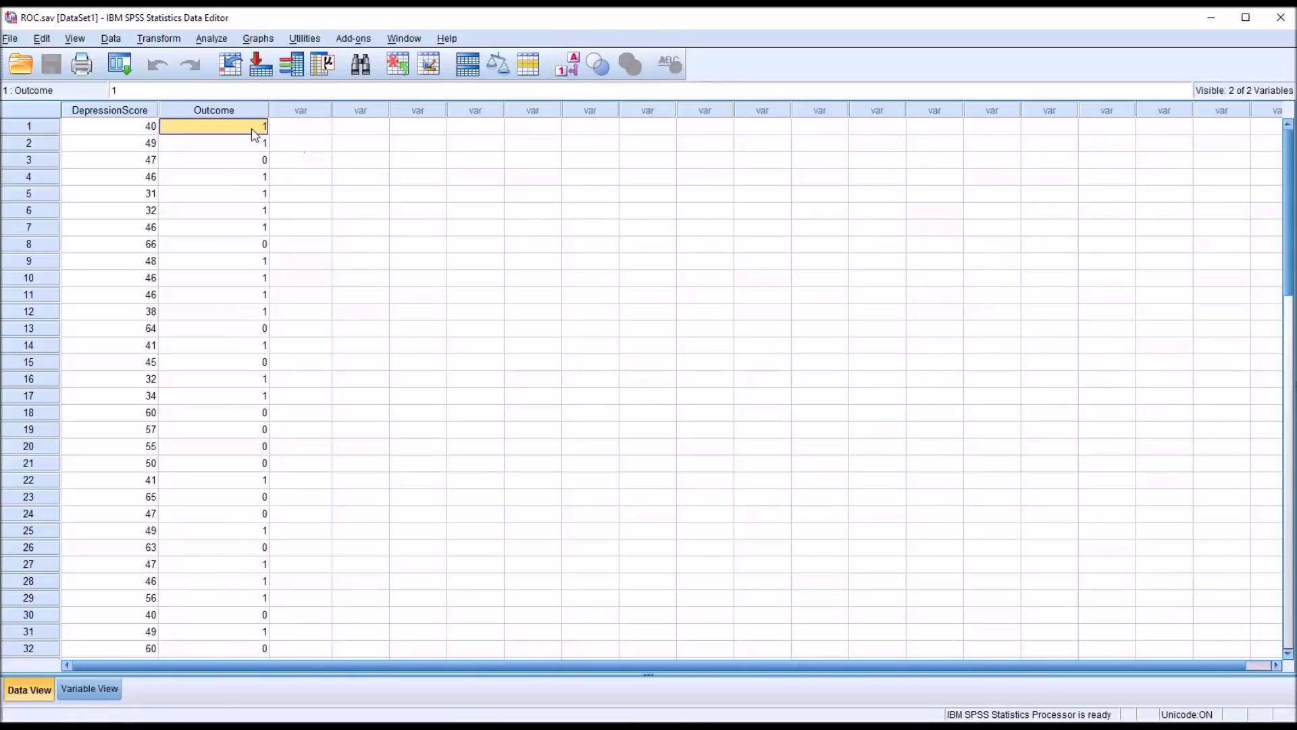
left_click(288, 133)
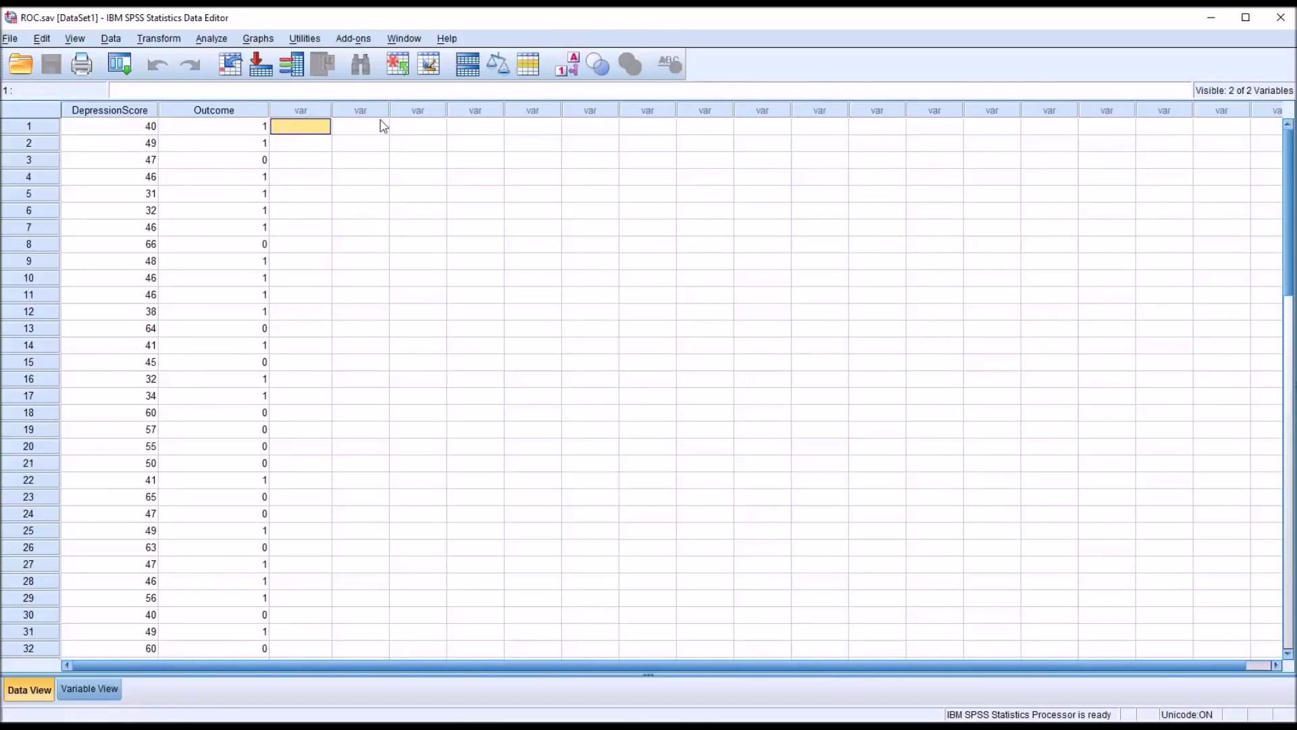
left_click(568, 64)
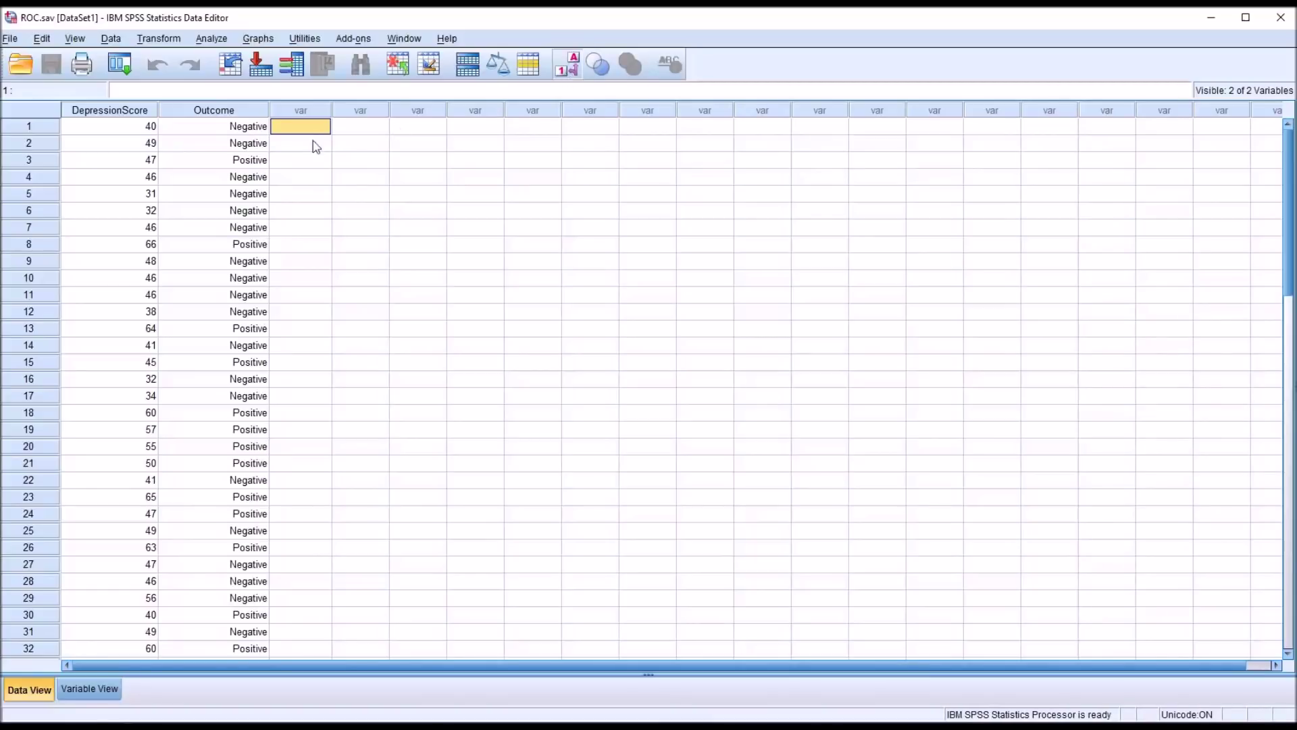
left_click(568, 64)
left_click(242, 165)
left_click(255, 128)
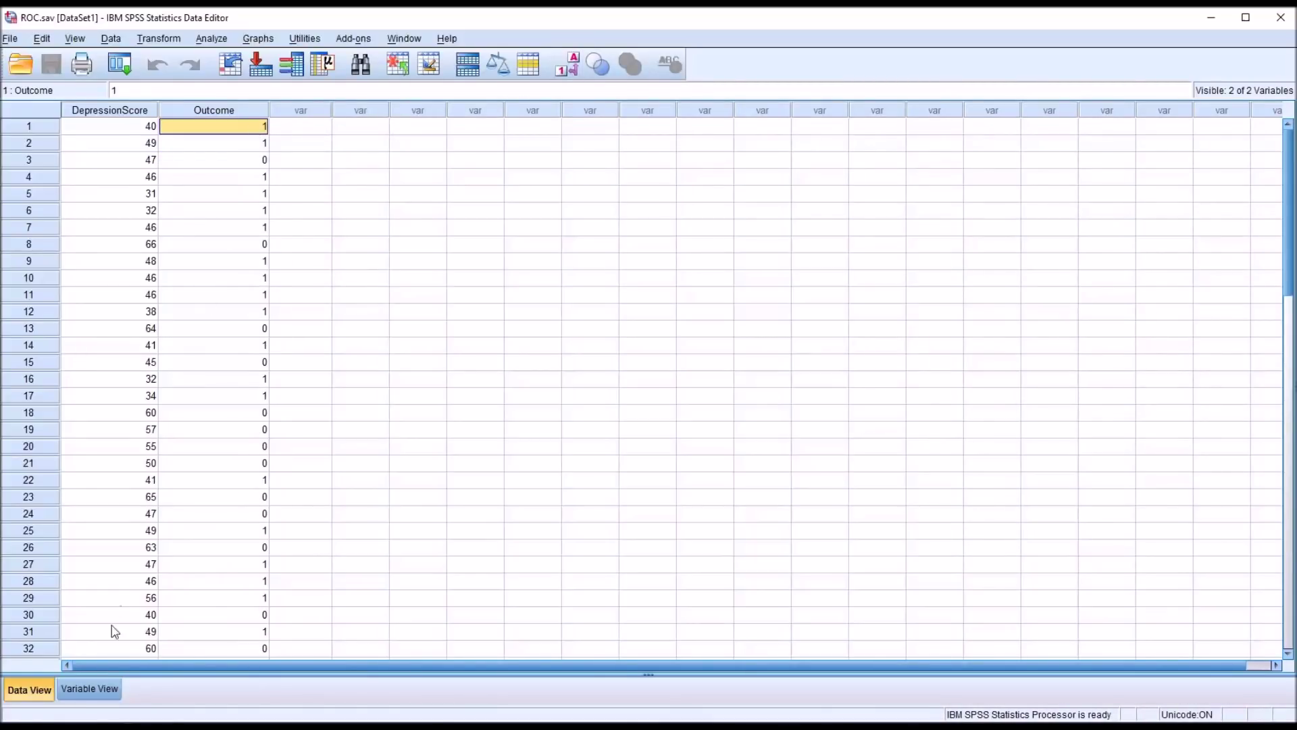
Check the value labels defined for the Outcome variable without changing them, and return to the data.
left_click(85, 689)
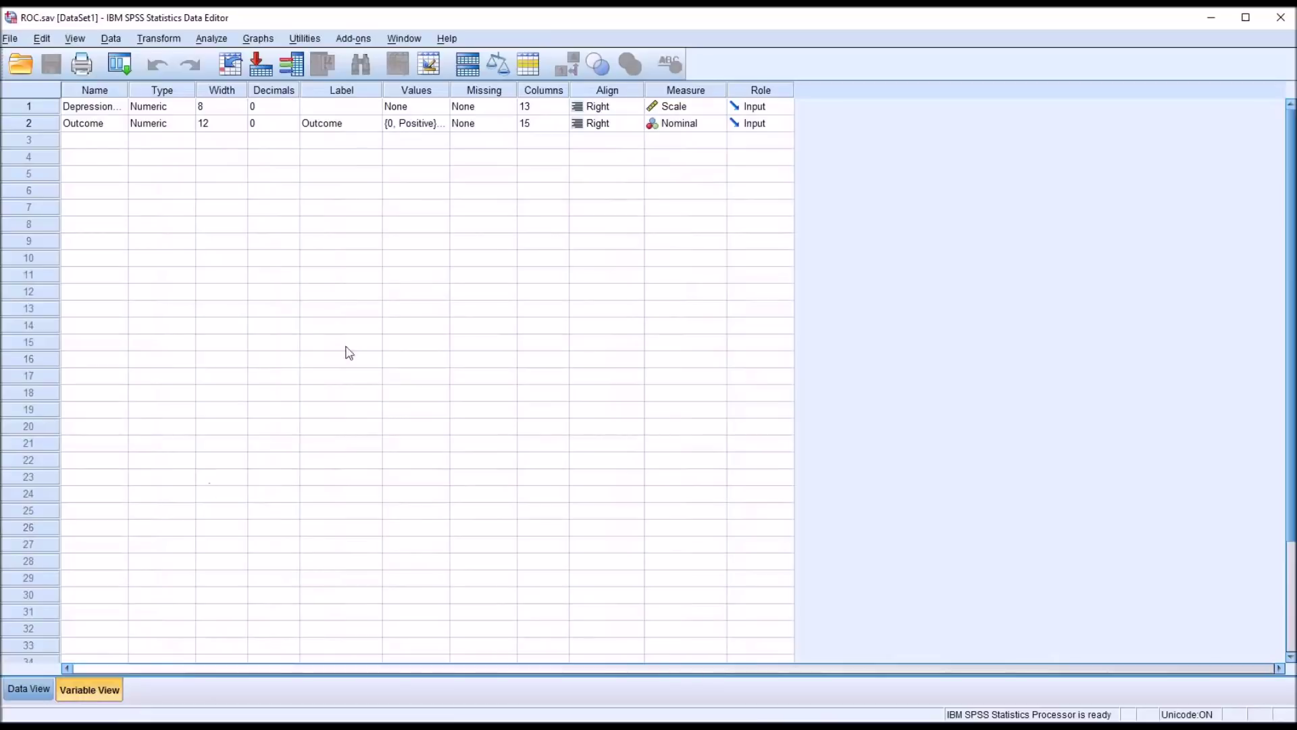
left_click(440, 129)
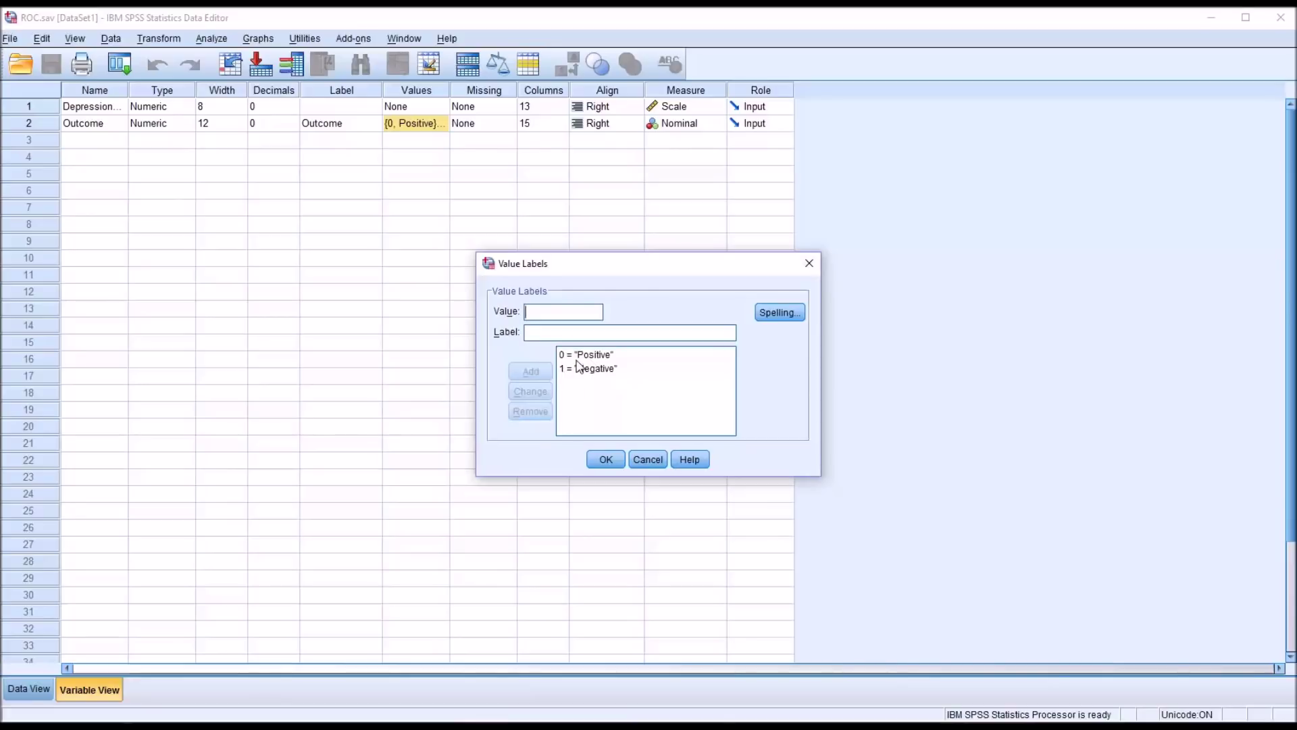
left_click(649, 459)
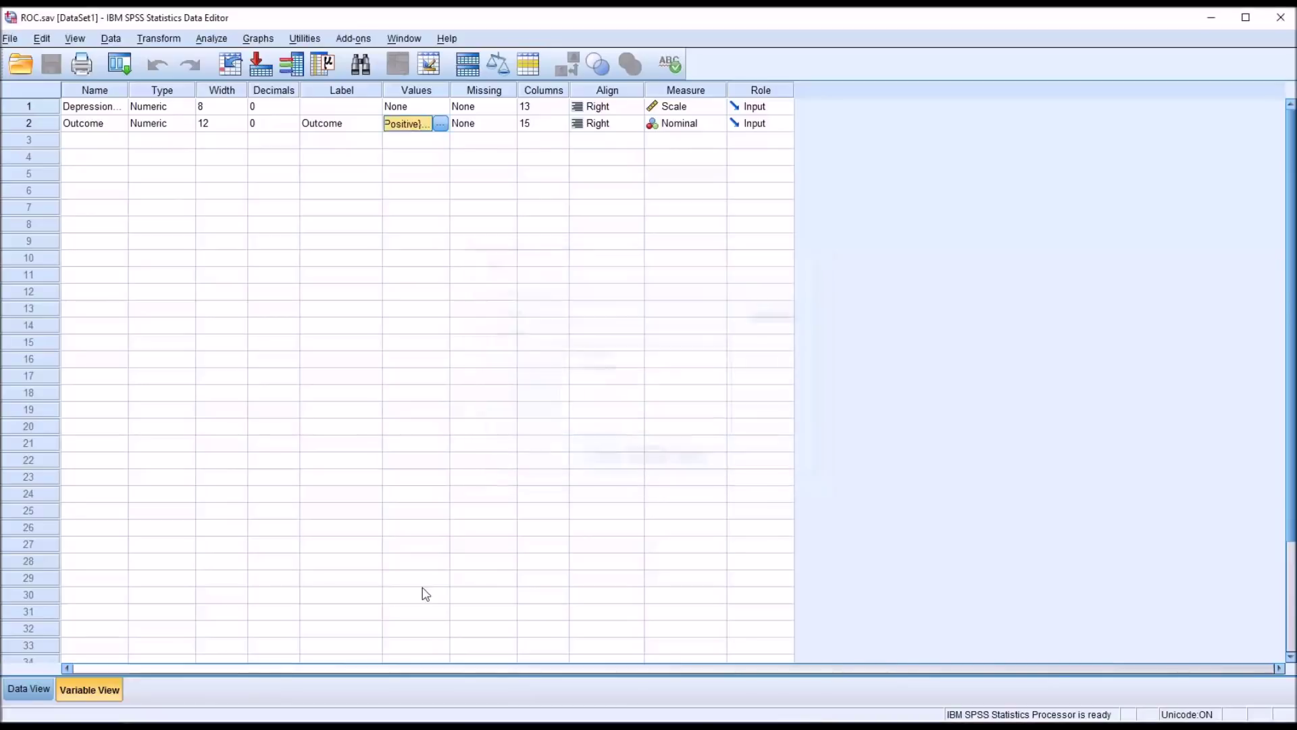
left_click(41, 689)
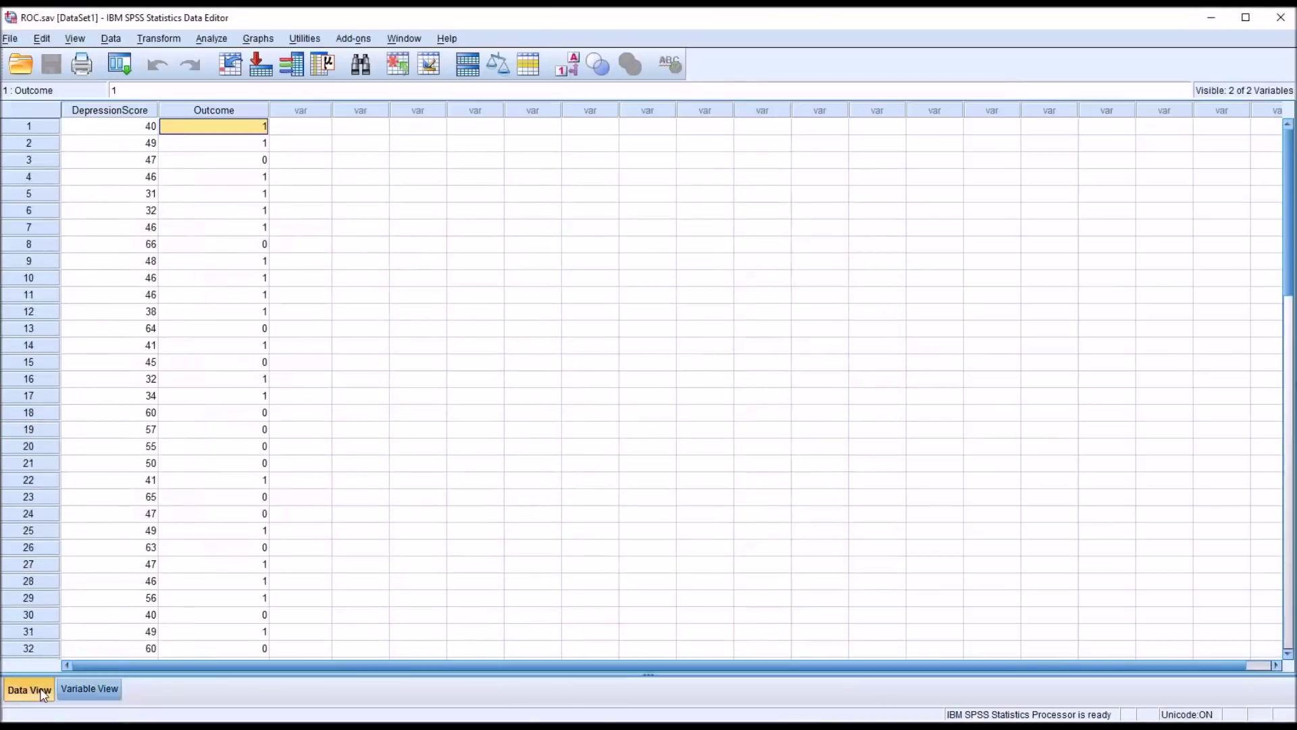
Set up a ROC curve analysis with DepressionScore as test variable, Outcome as state variable and 0 as the state value.
left_click(213, 40)
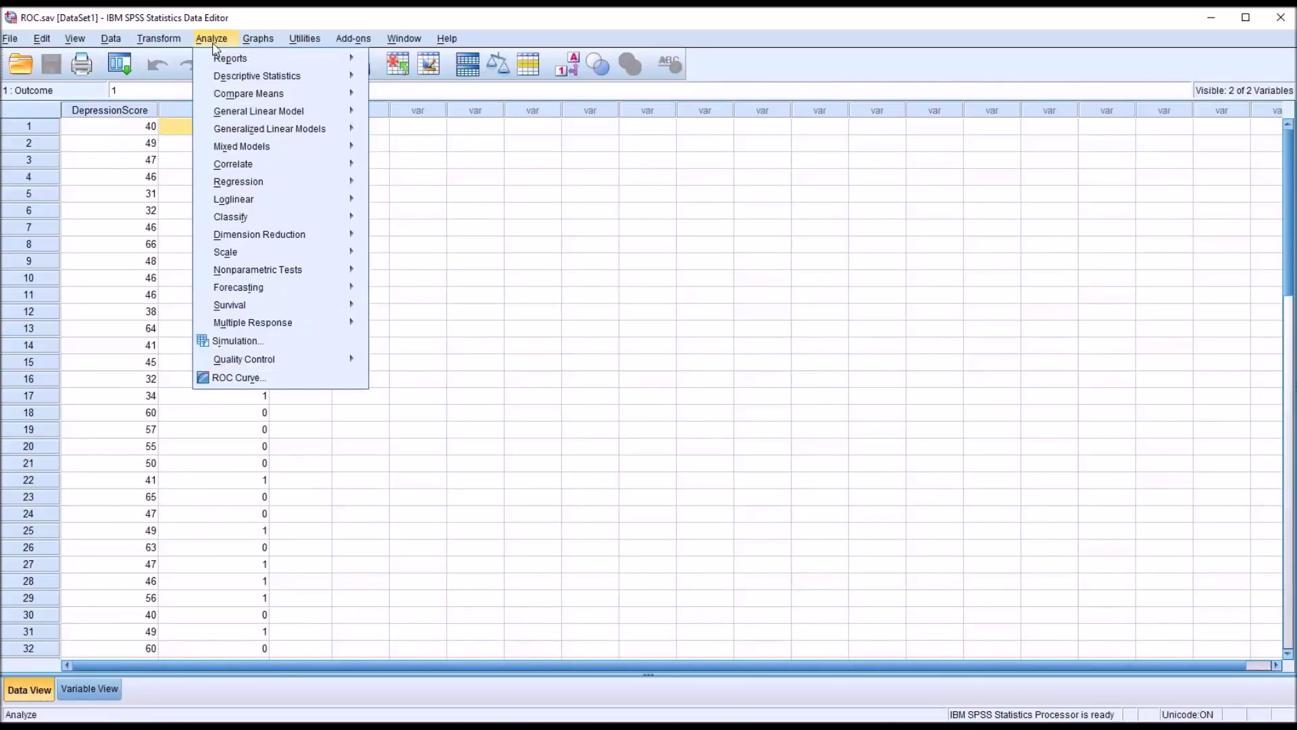
left_click(255, 377)
left_click_drag(540, 309, 635, 383)
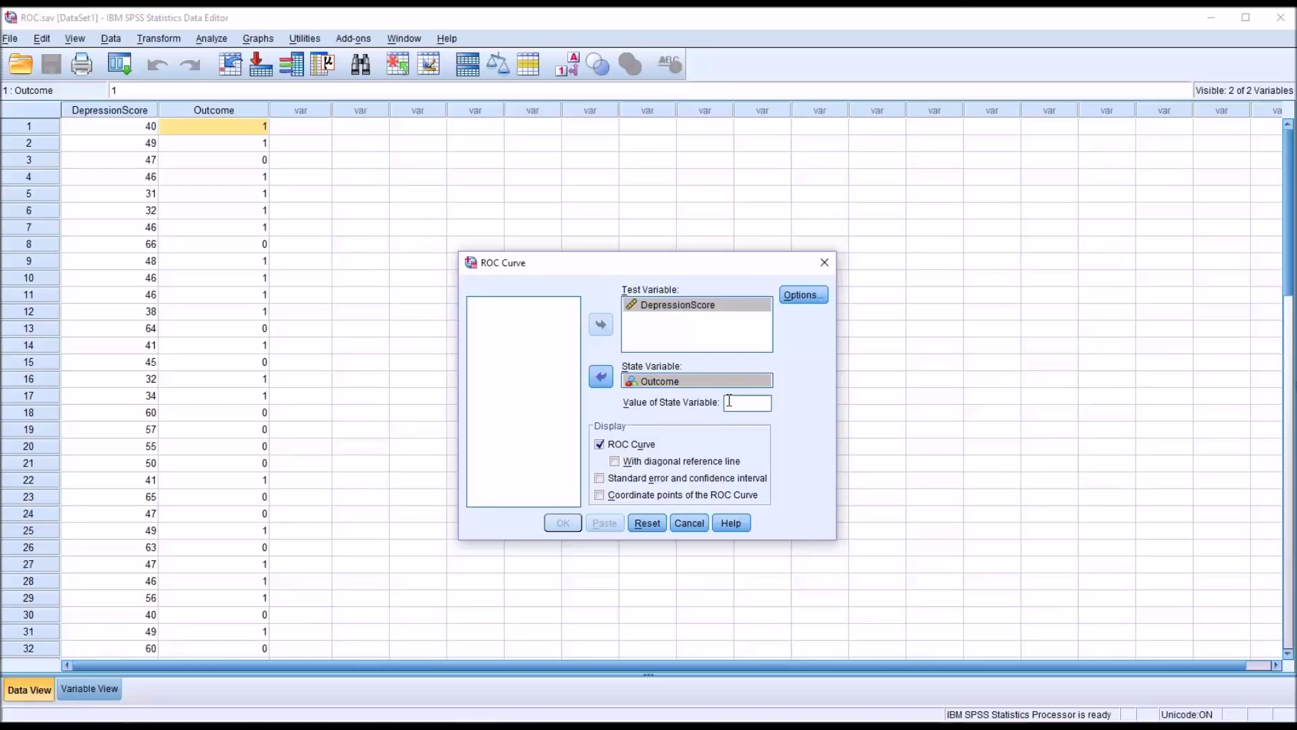
type("0")
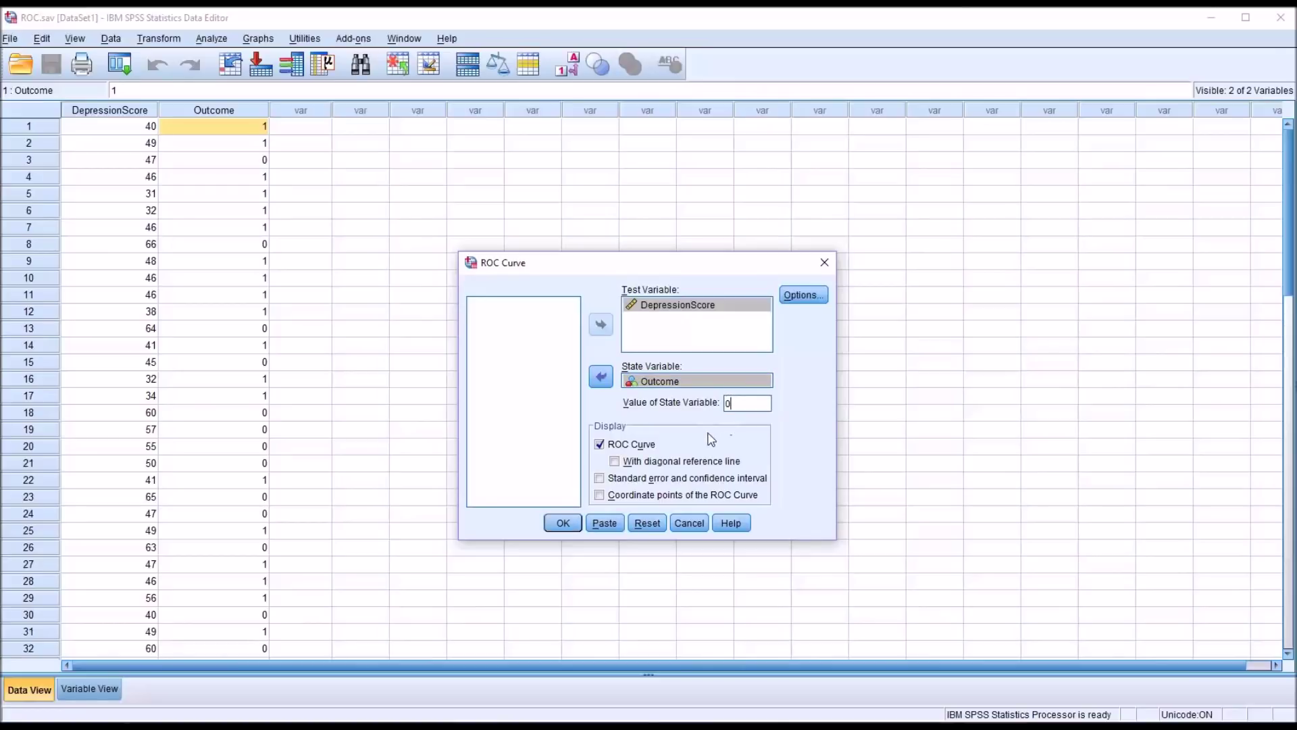
Include the diagonal reference line, the standard error and confidence interval, and the coordinate points in the ROC output.
left_click(616, 462)
left_click(600, 478)
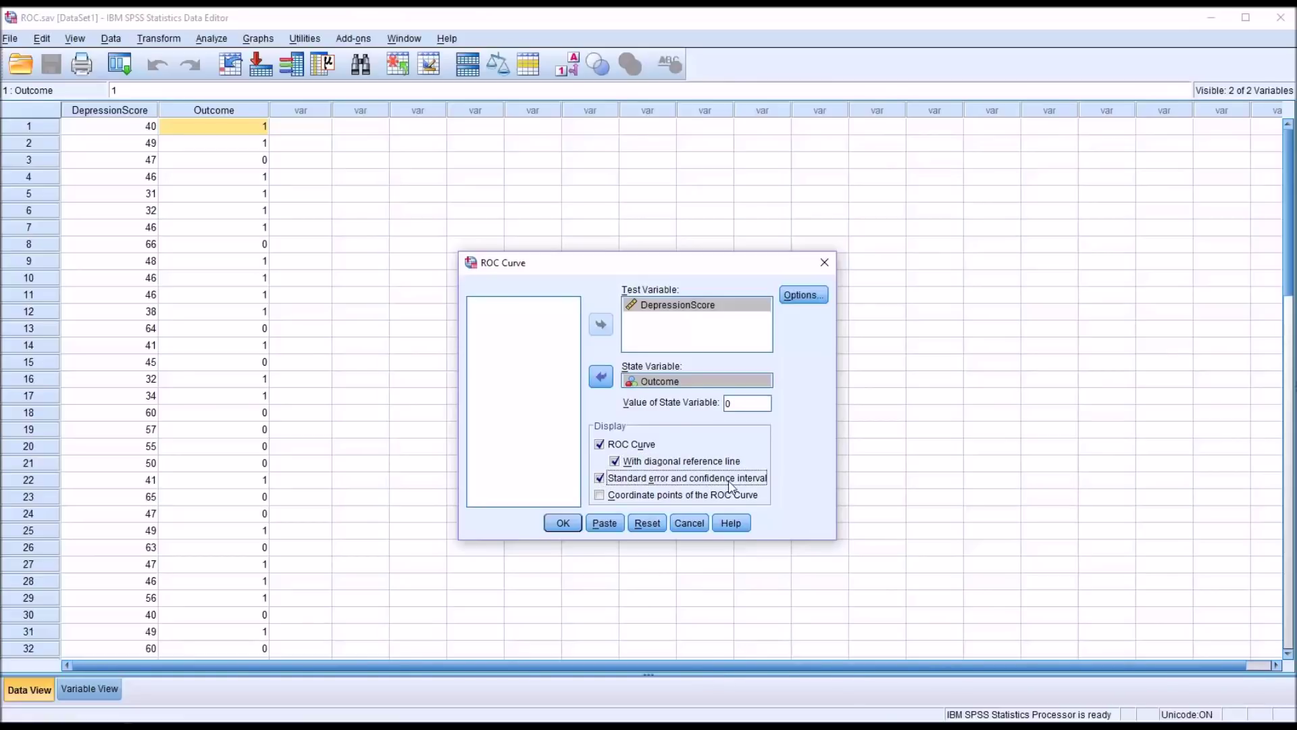
left_click(600, 496)
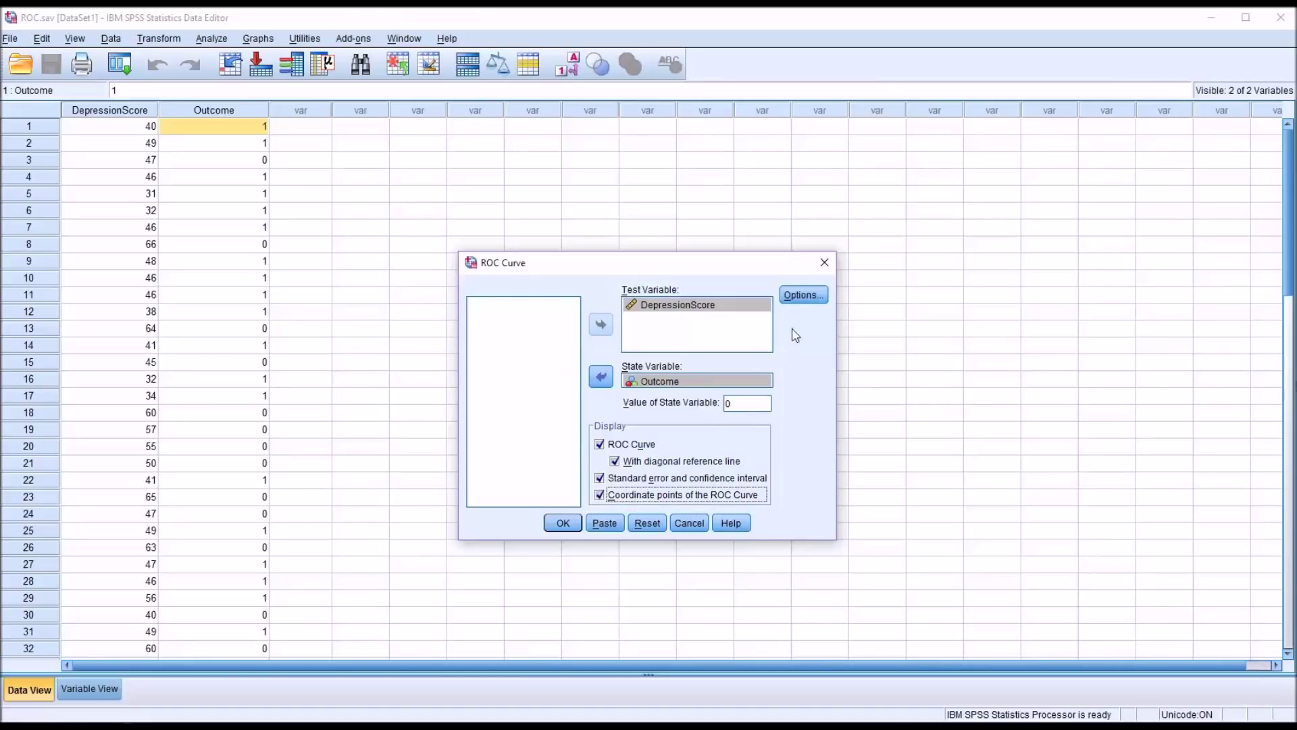
Review the ROC curve options, keep the defaults with a 95% confidence level, and run the analysis.
left_click(802, 300)
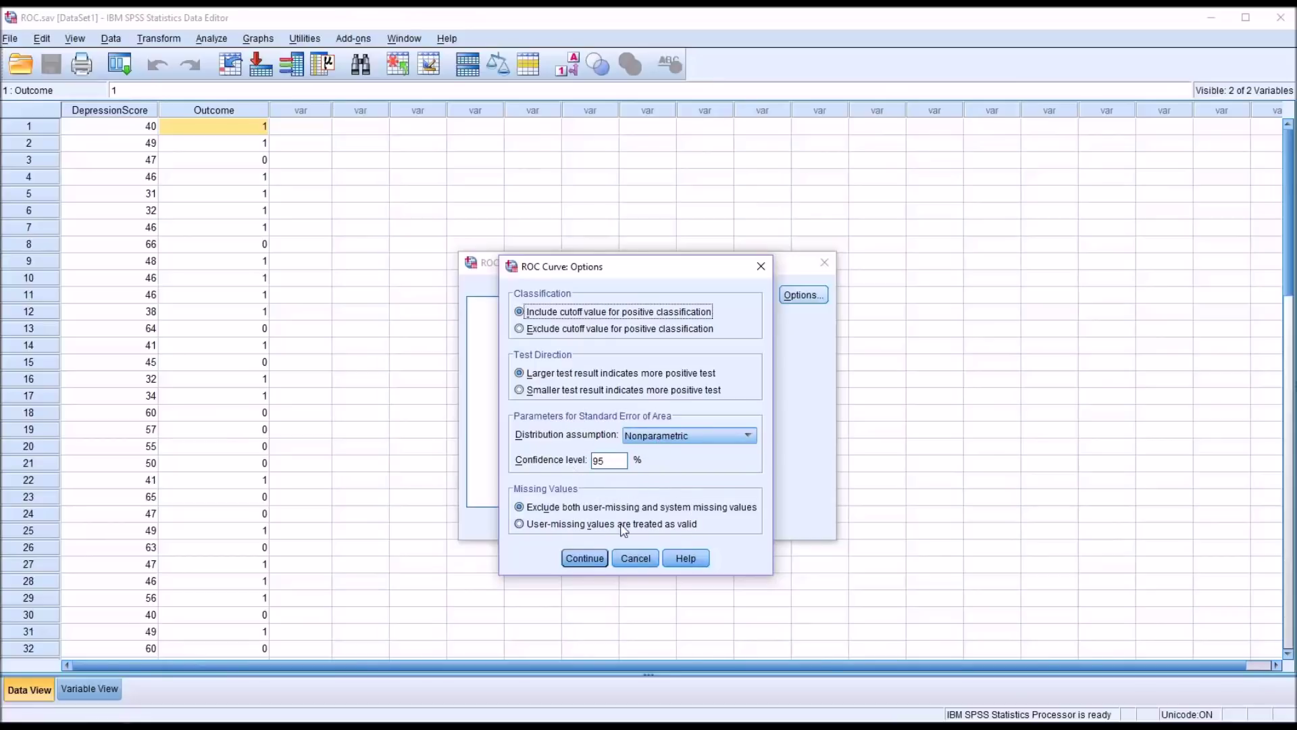
left_click(589, 561)
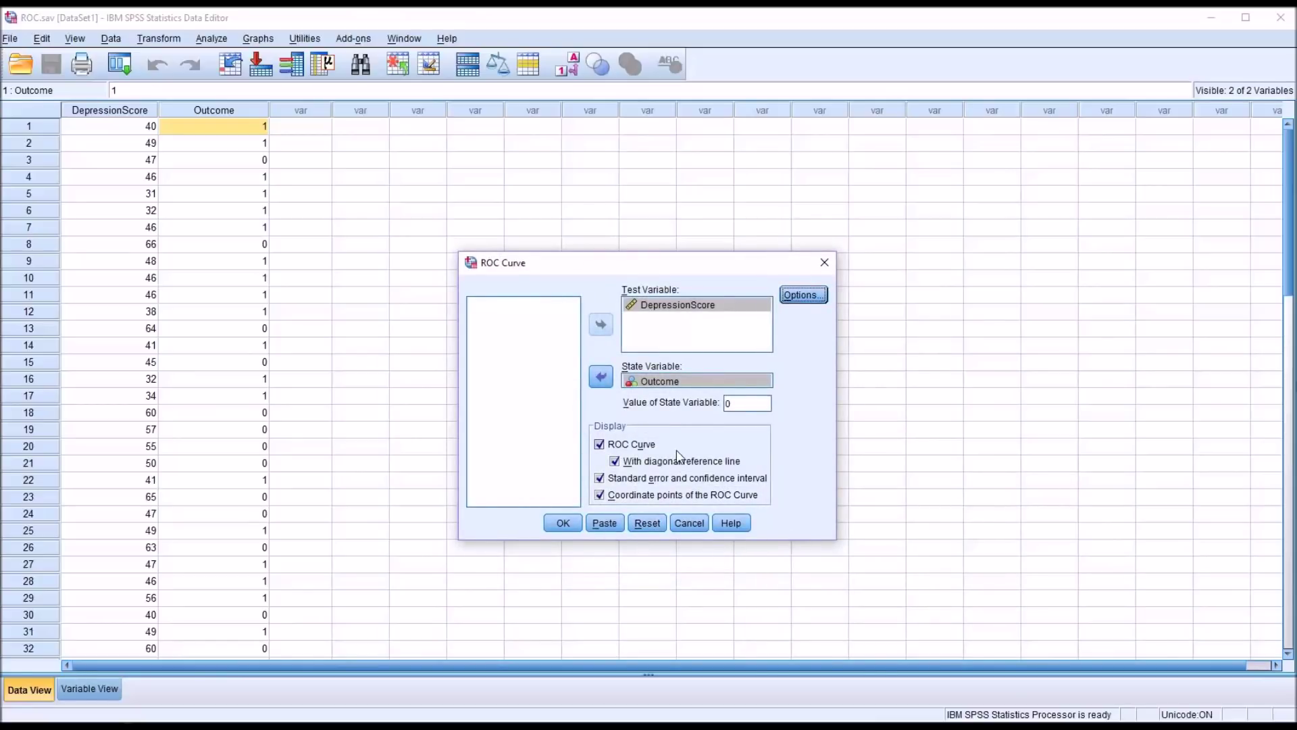
left_click(563, 524)
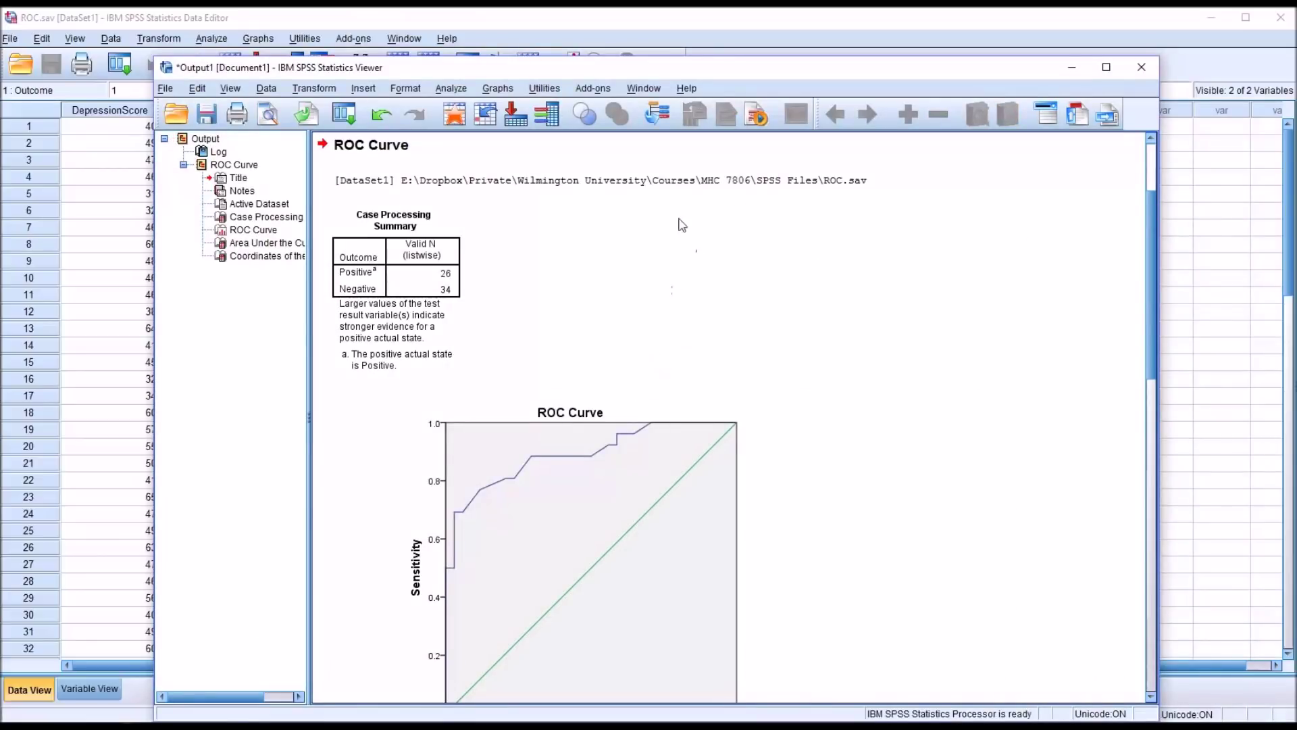
Examine the Case Processing Summary and recheck the state variable value in the ROC curve settings.
left_click_drag(679, 70, 682, 38)
left_click(451, 224)
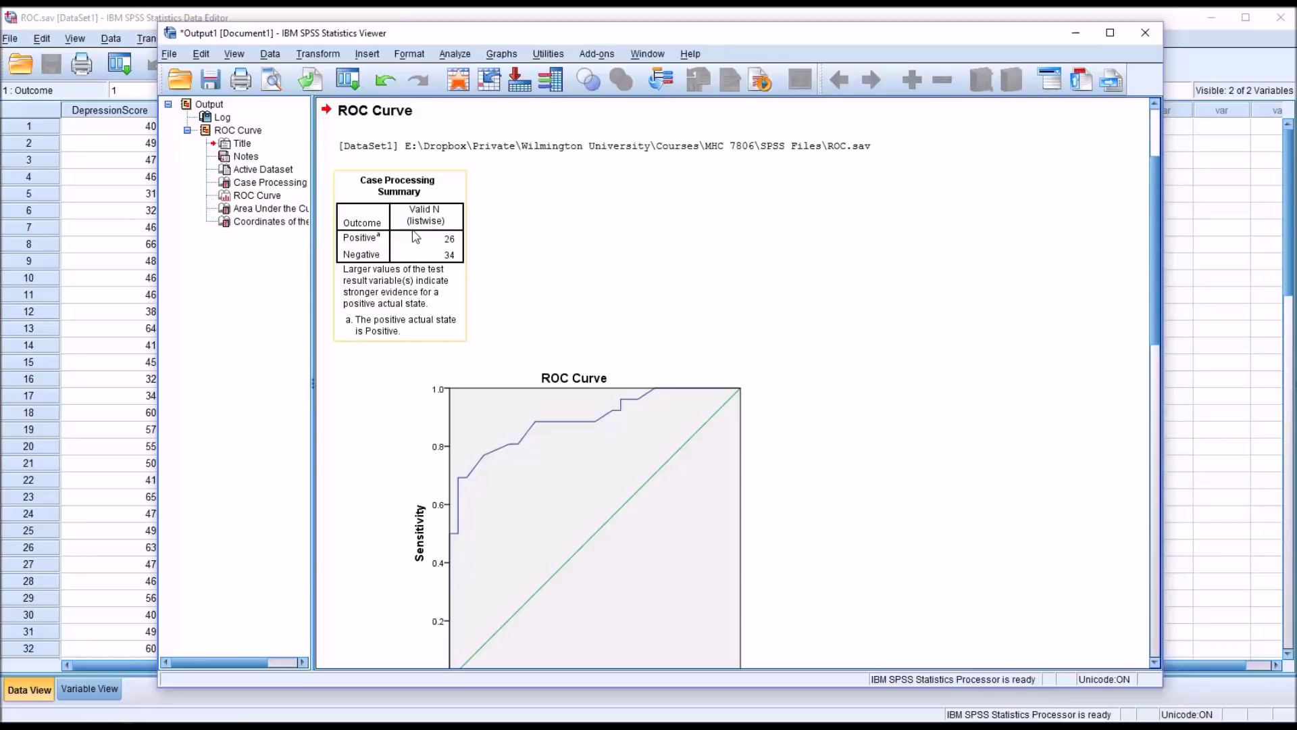
left_click(628, 303)
left_click(454, 55)
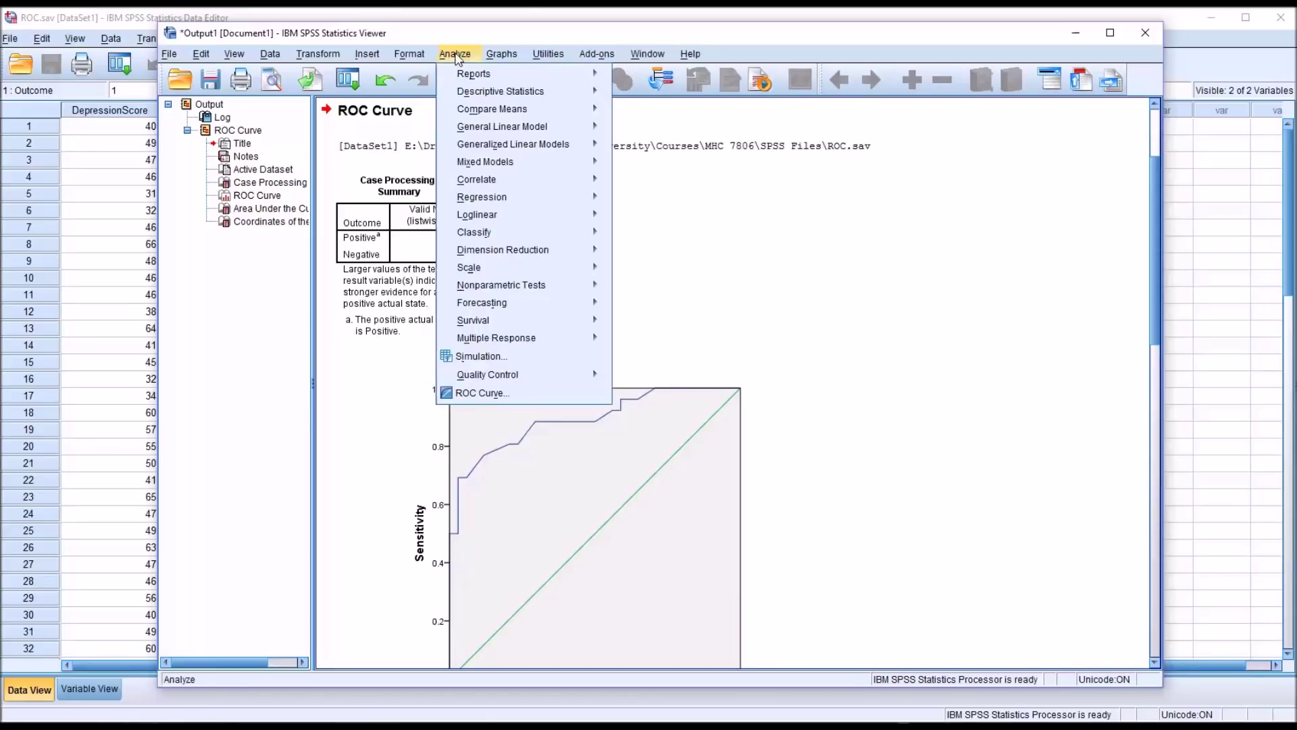
left_click(513, 395)
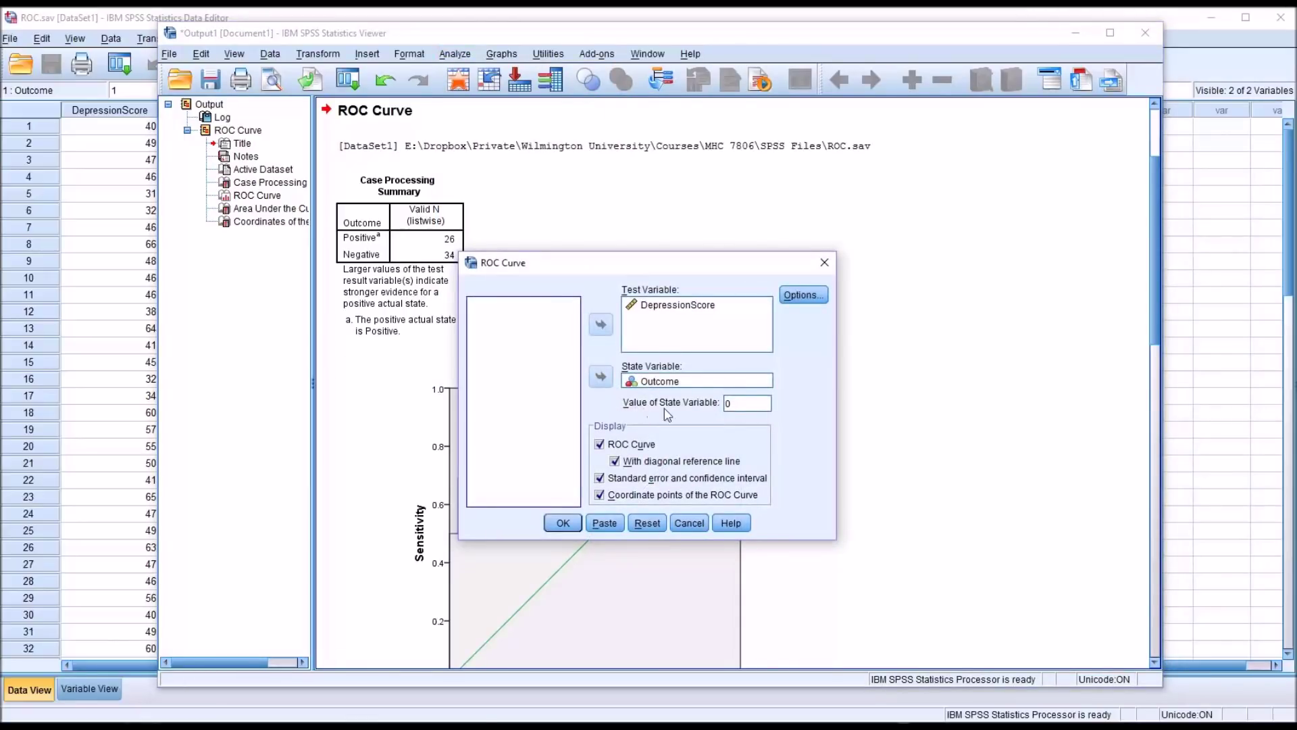
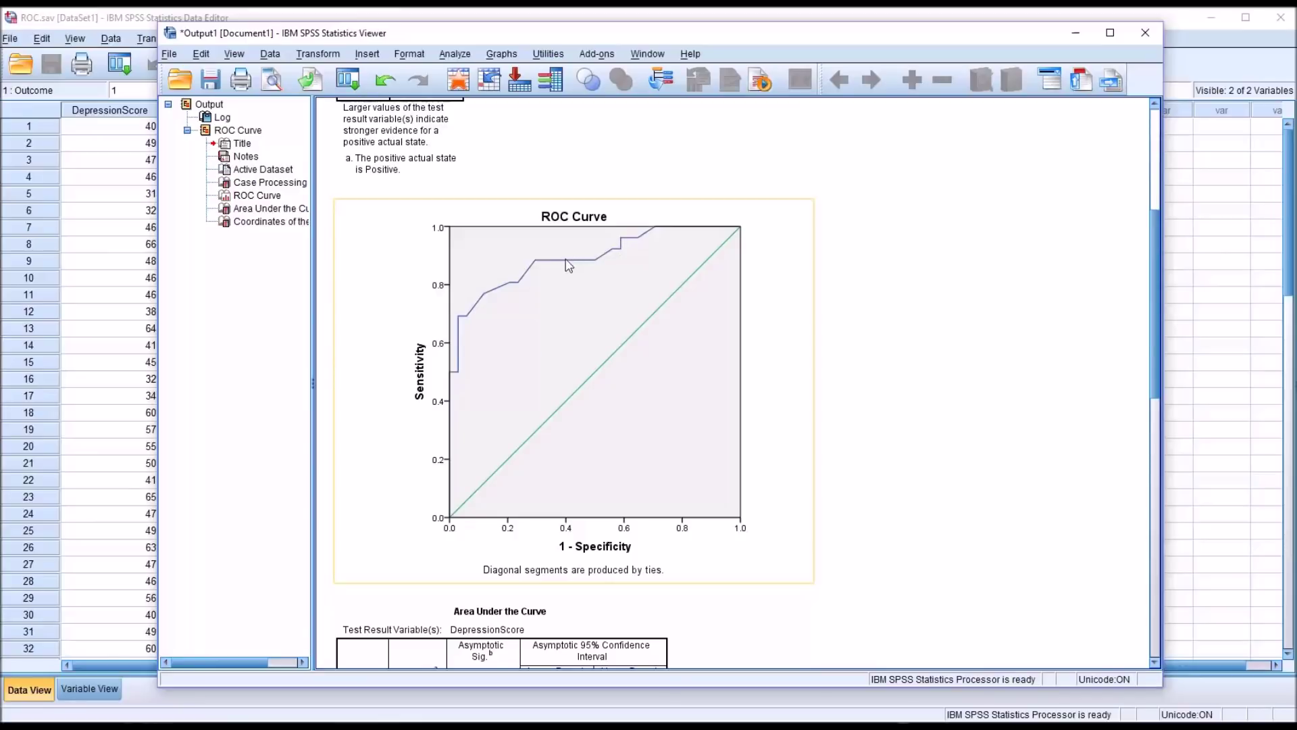
Compare the plotted ROC curve with the diagonal reference line and locate the Area Under the Curve table.
left_click(975, 443)
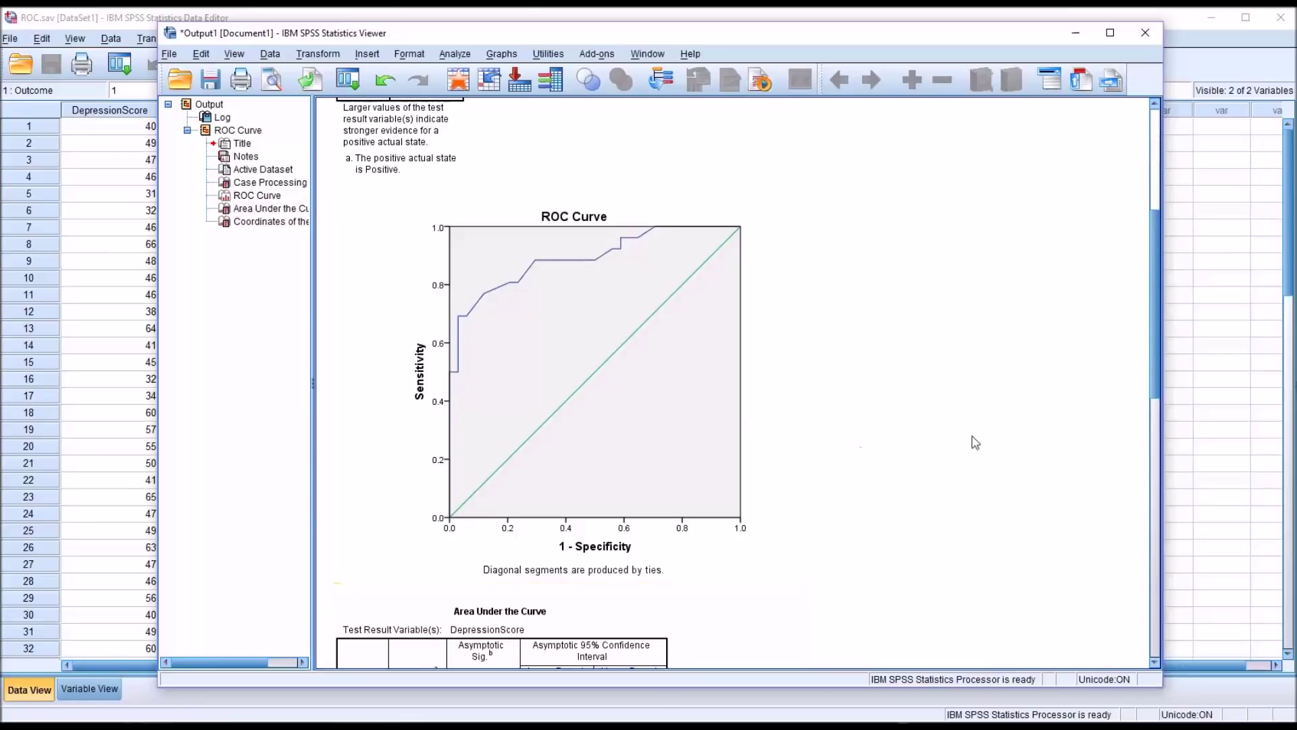
left_click_drag(1154, 356, 1141, 391)
left_click(392, 583)
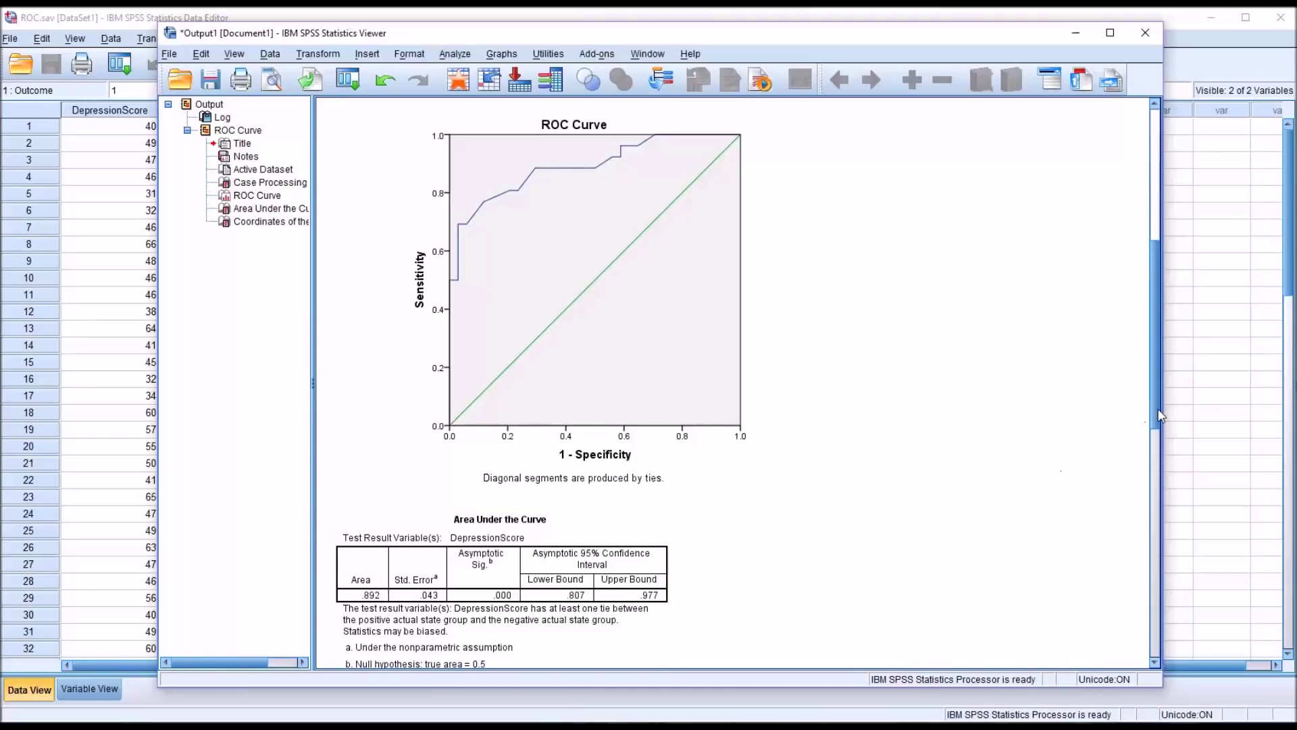
scroll(1154, 411, "down", 1)
left_click_drag(1151, 417, 1146, 417)
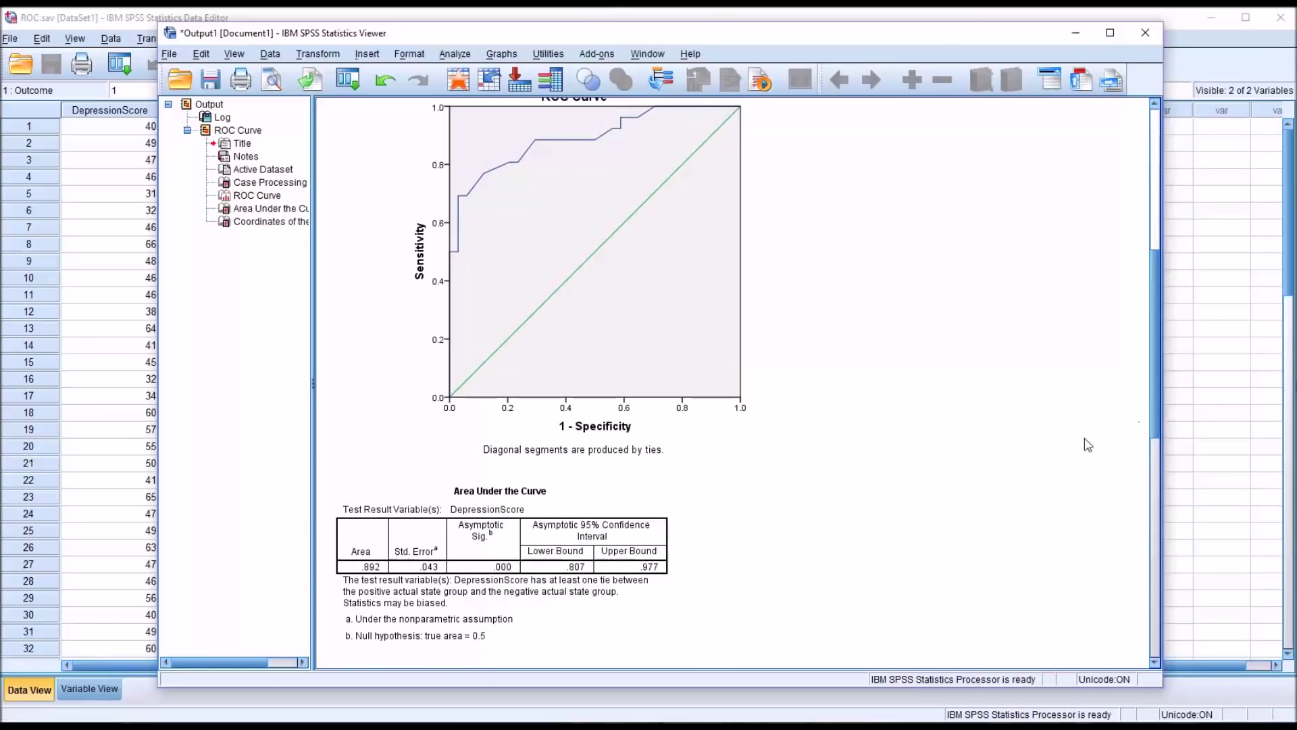
Read the area, standard error, significance and 95% confidence bounds in the Area Under the Curve table.
left_click(616, 604)
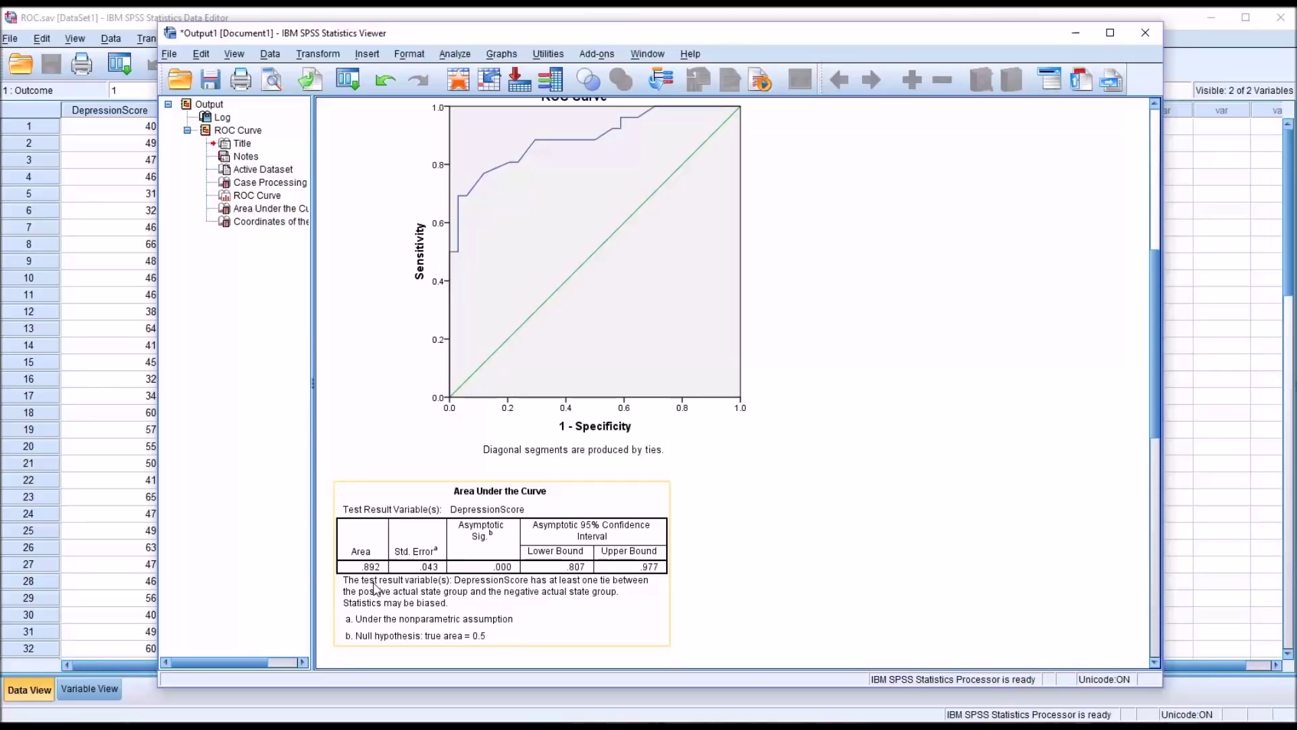
left_click(811, 583)
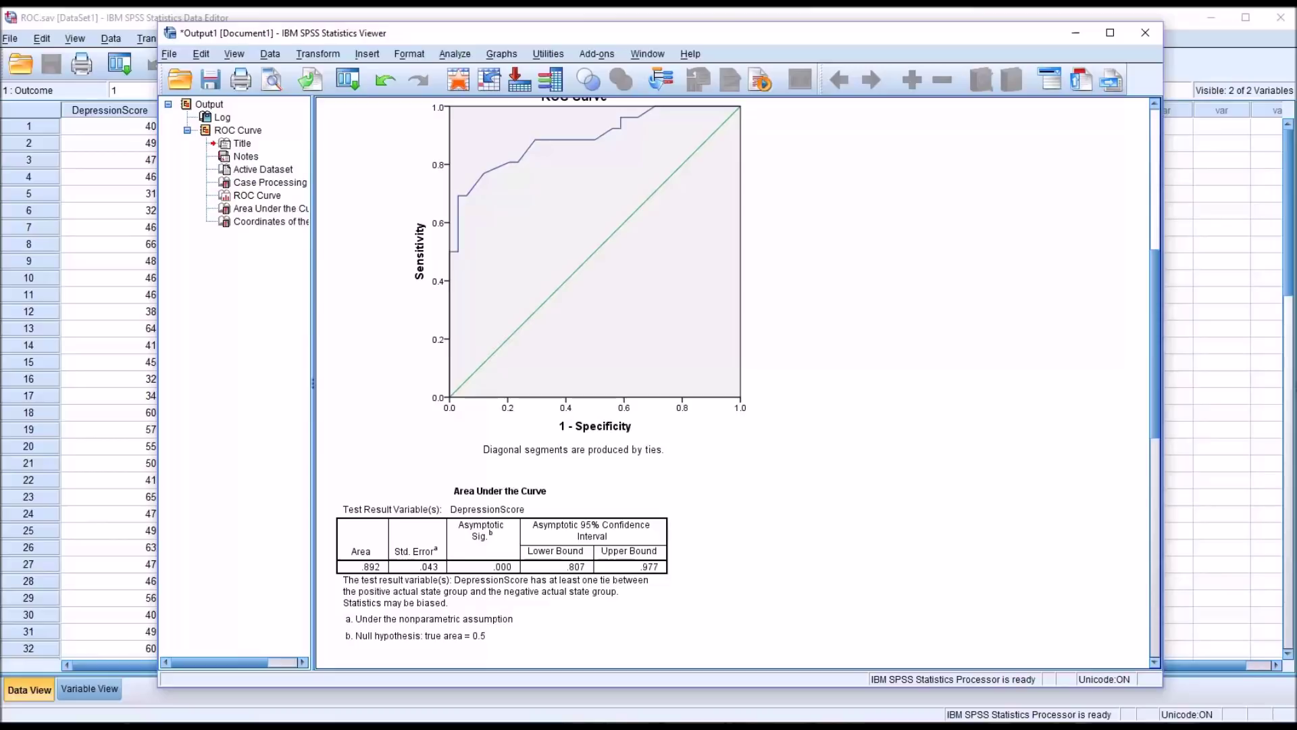
left_click(385, 611)
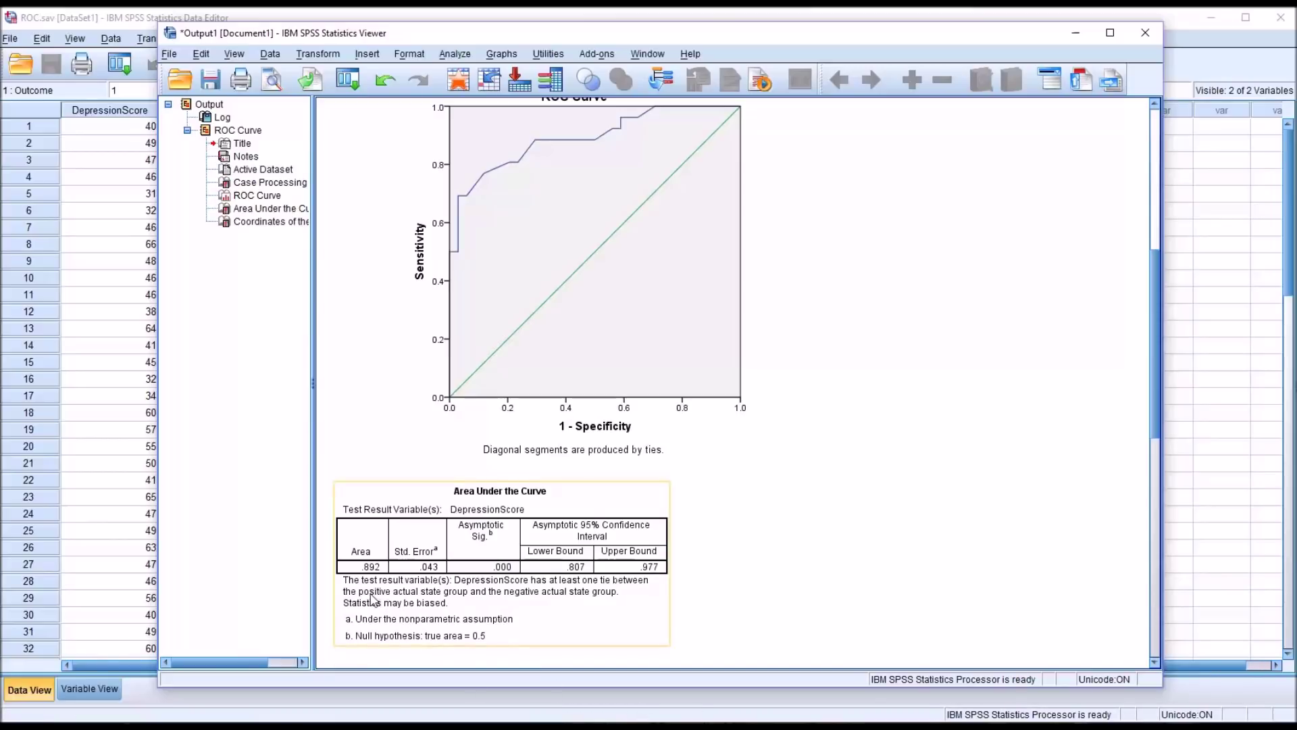
left_click(803, 635)
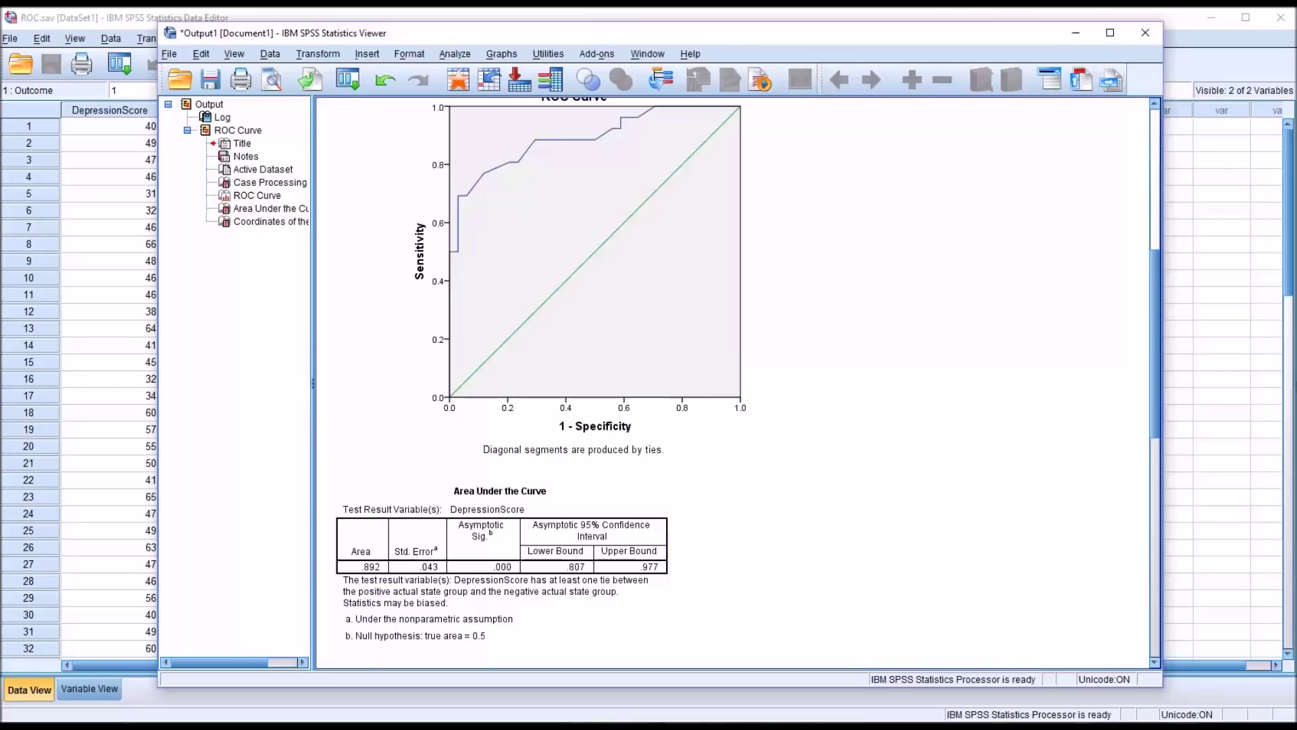
left_click(432, 614)
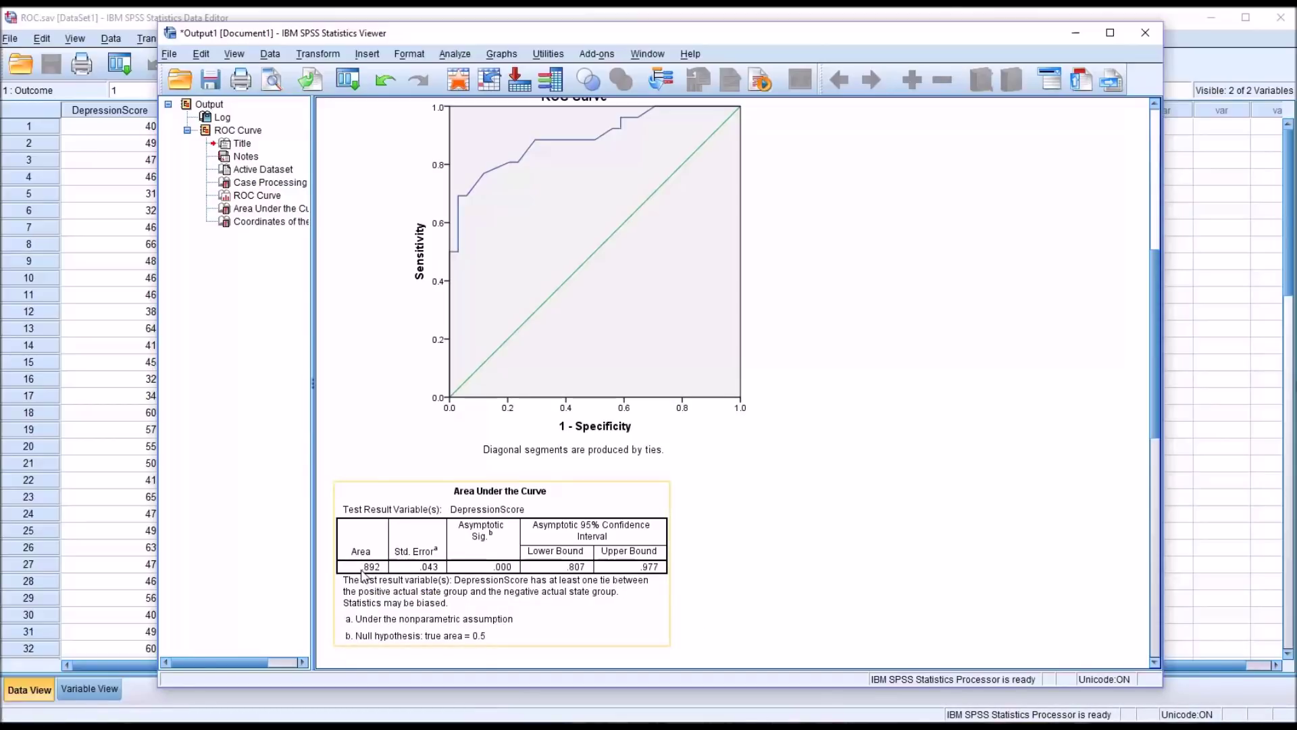
left_click(843, 535)
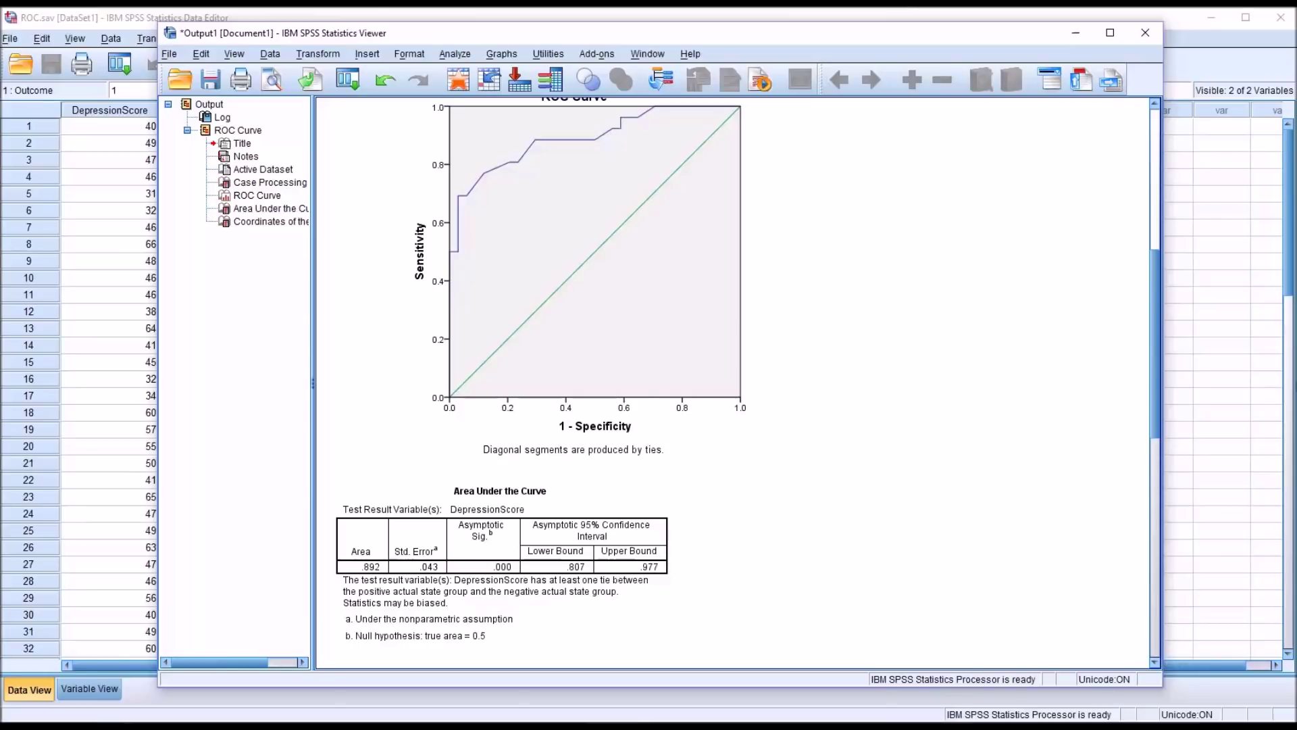
left_click(410, 594)
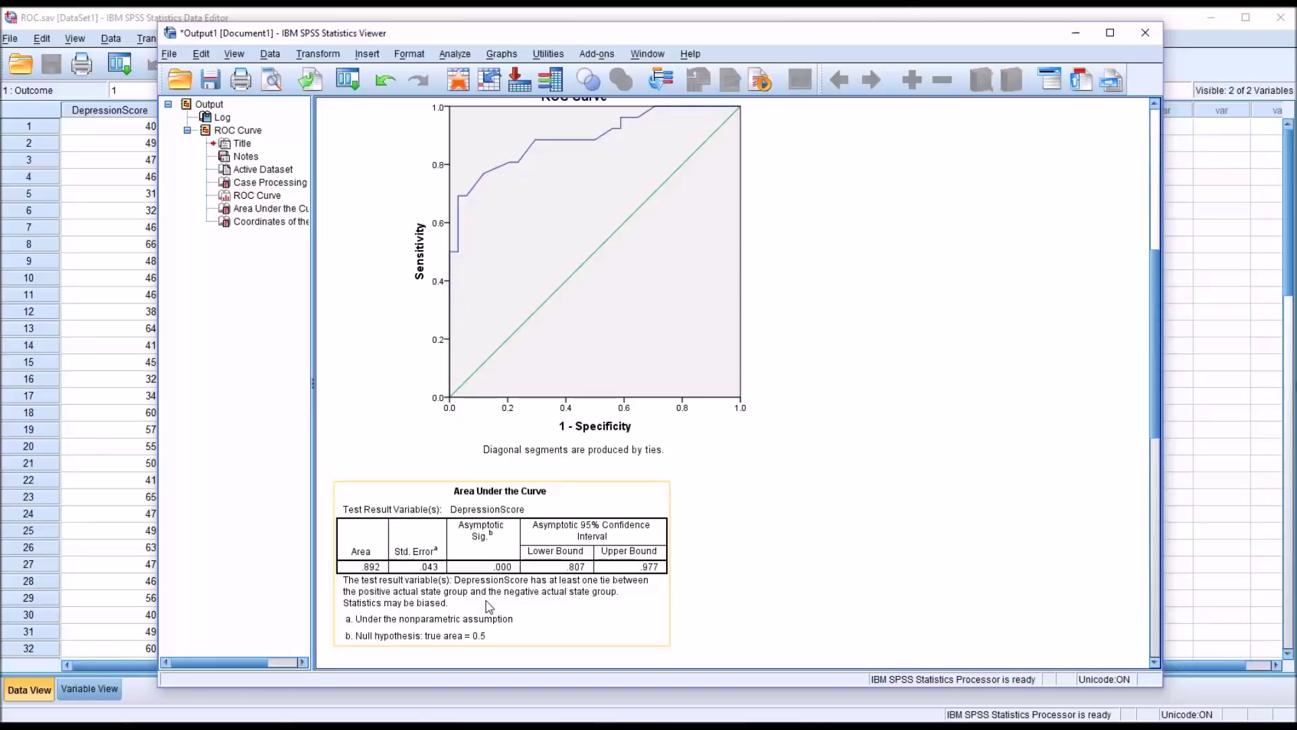
left_click(723, 608)
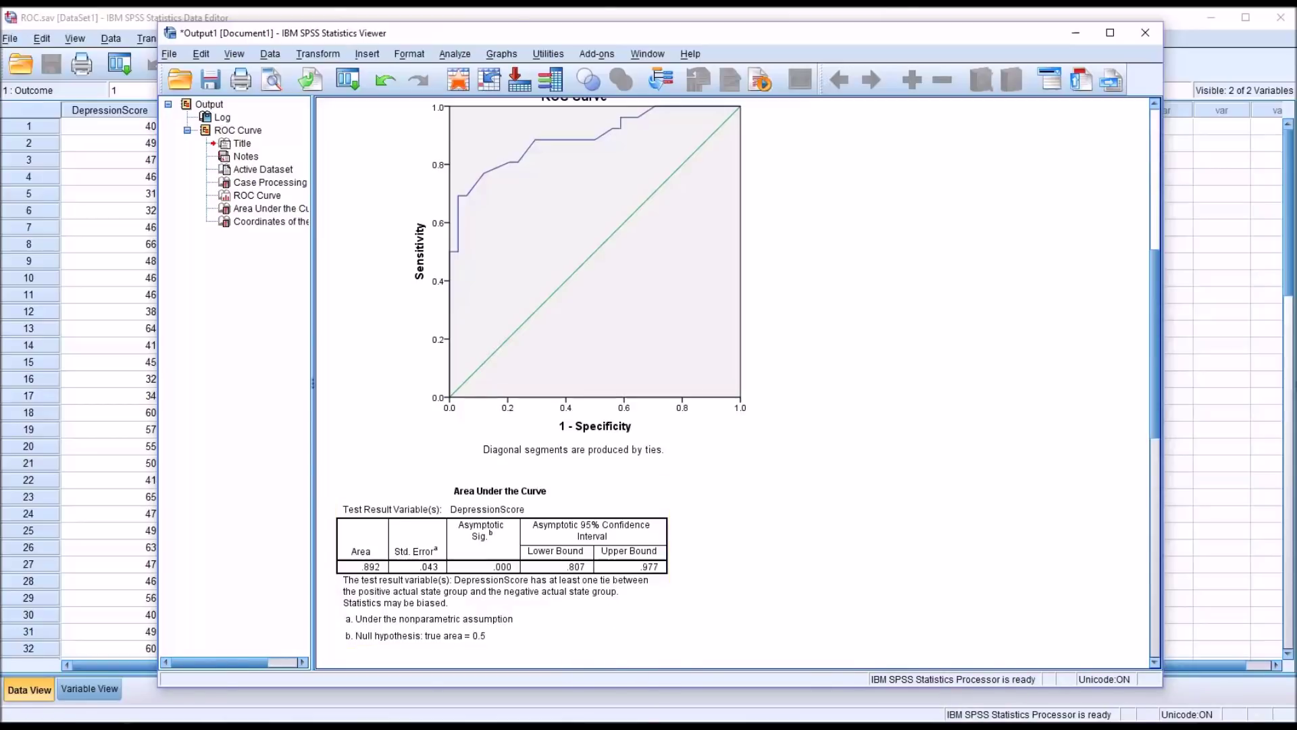
Examine the Coordinates of the Curve table, comparing sensitivity and 1 - specificity at the 46.50 cutoff.
left_click_drag(1156, 372, 1135, 562)
left_click(520, 402)
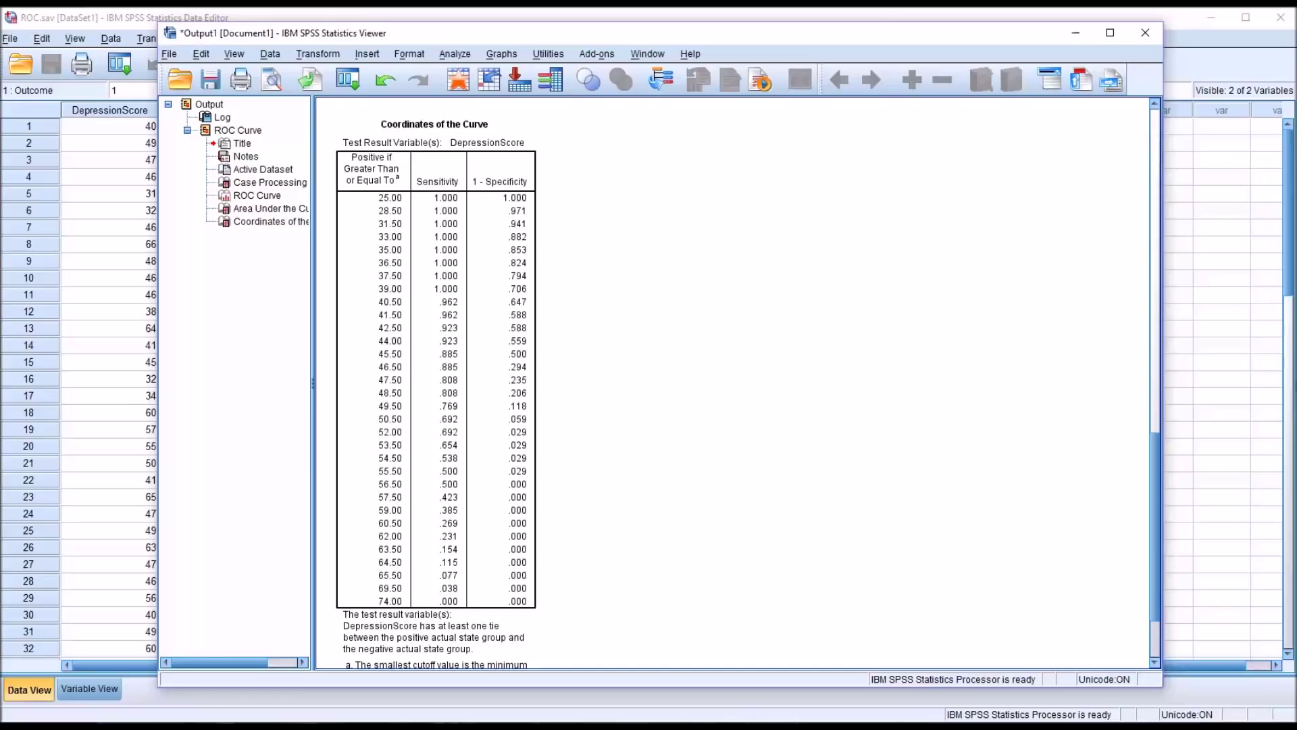
left_click(526, 328)
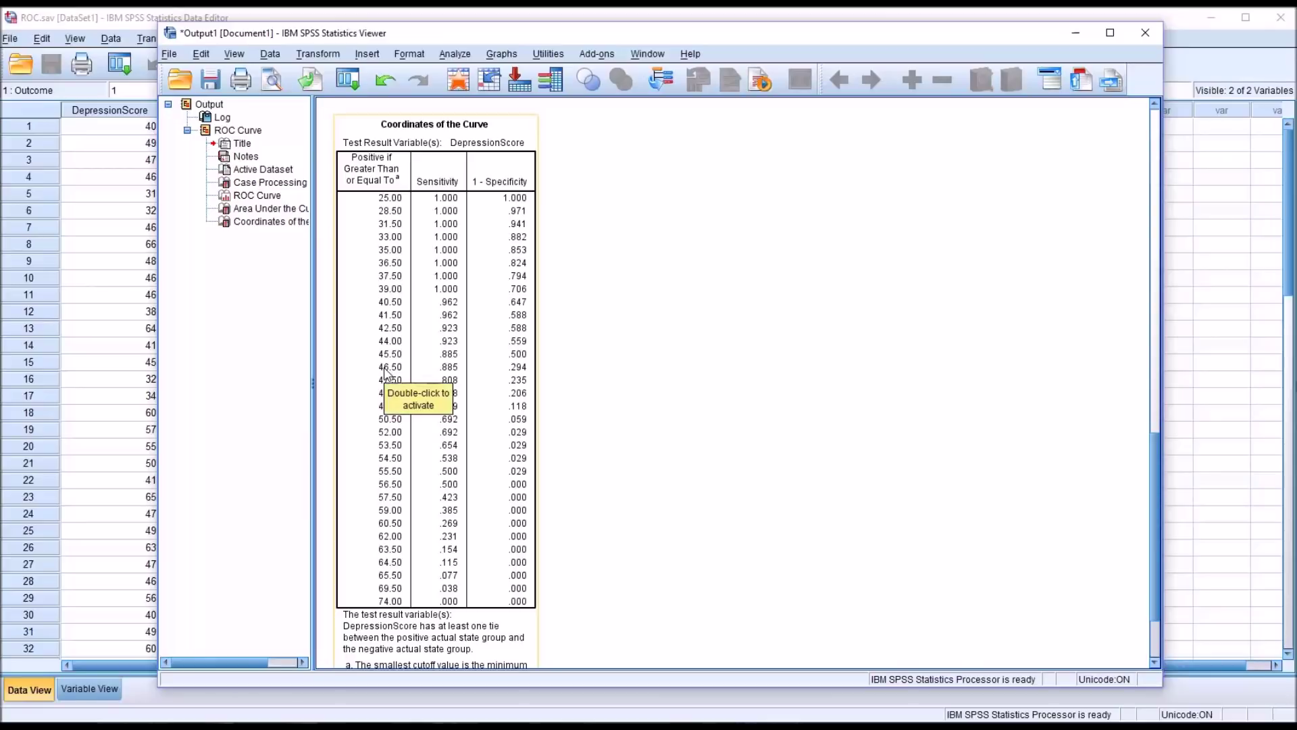
left_click(576, 414)
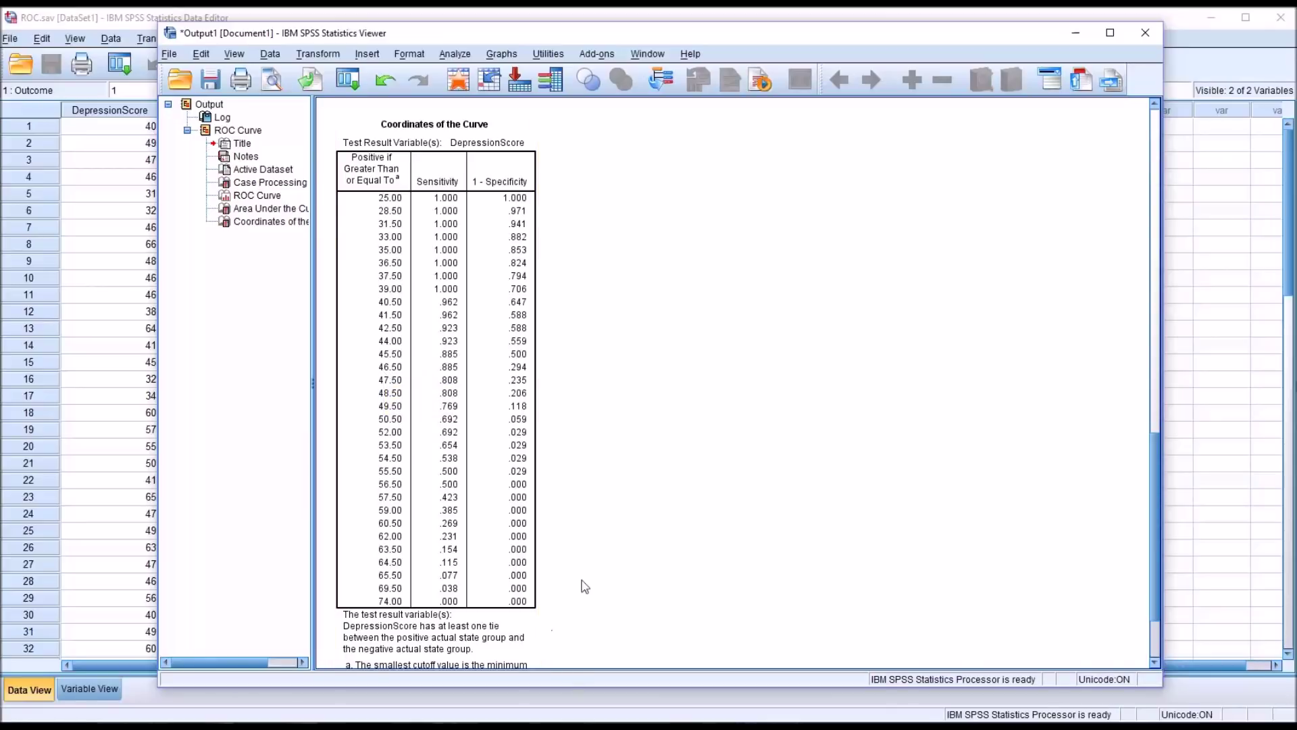
left_click(514, 361)
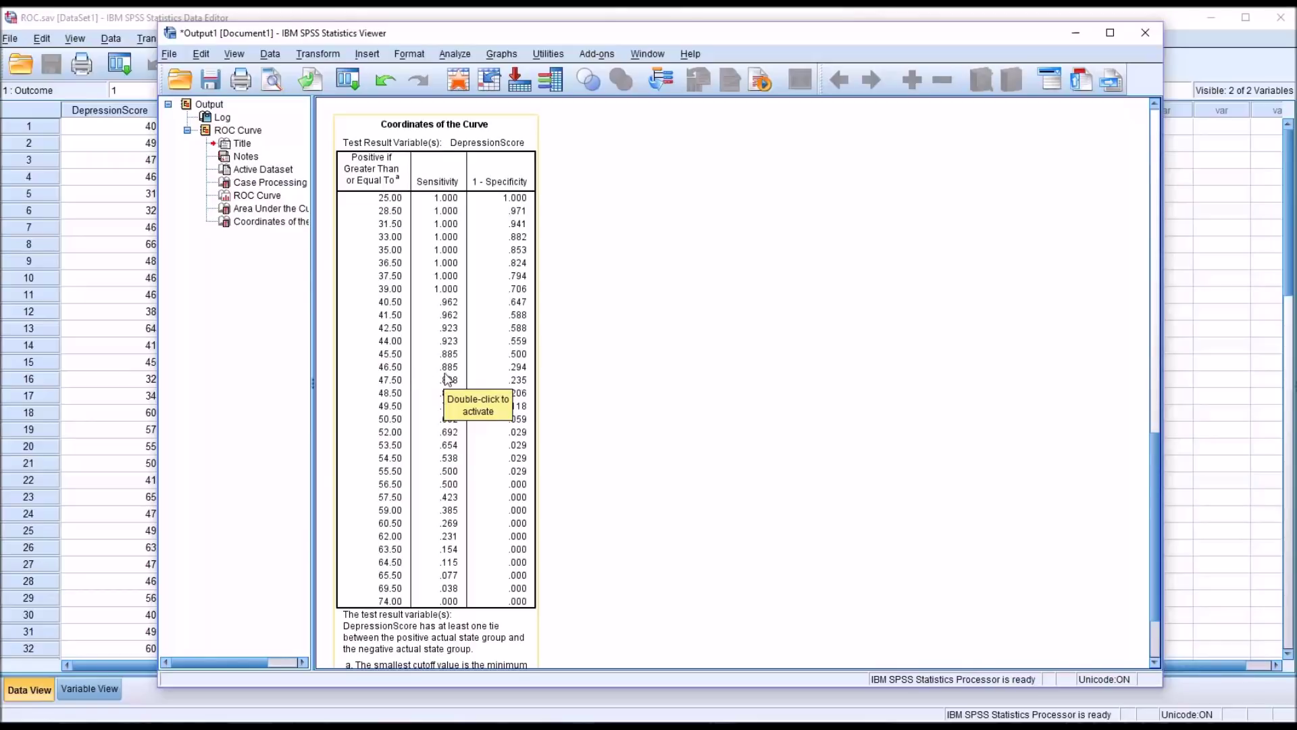
left_click(603, 487)
left_click(517, 379)
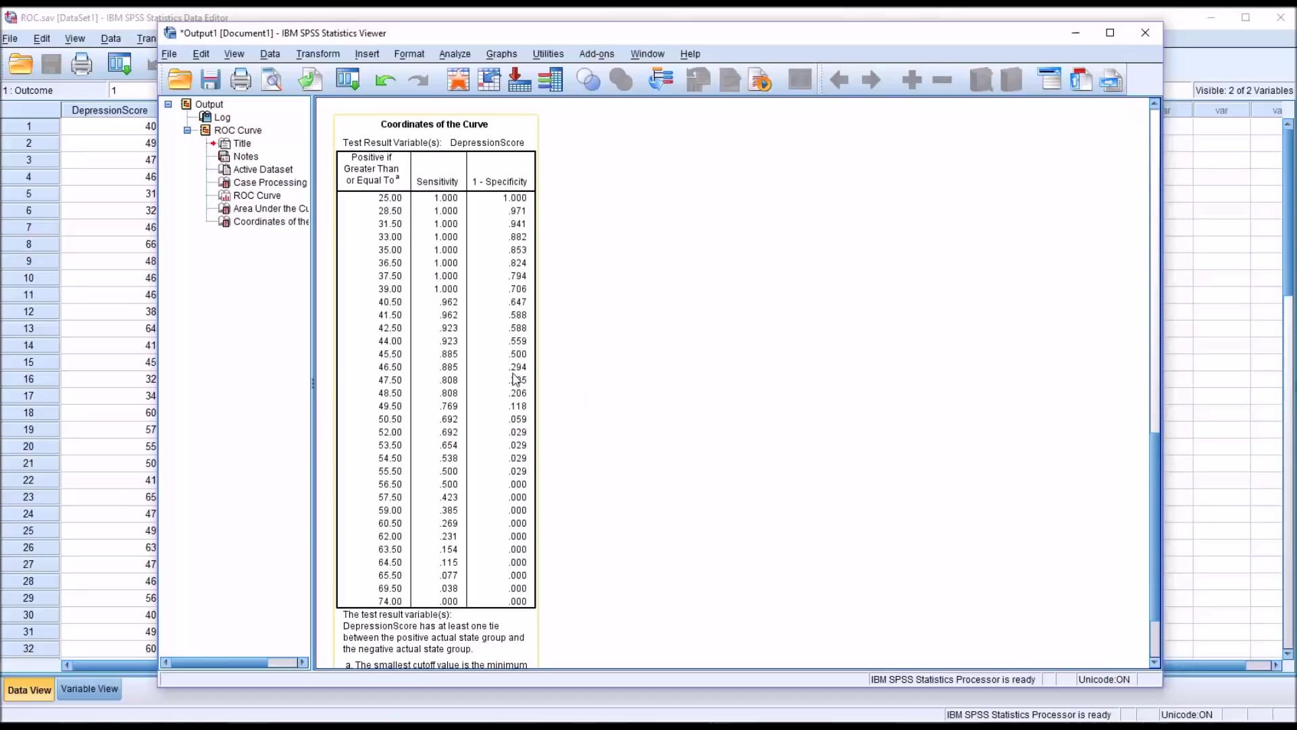
left_click(580, 448)
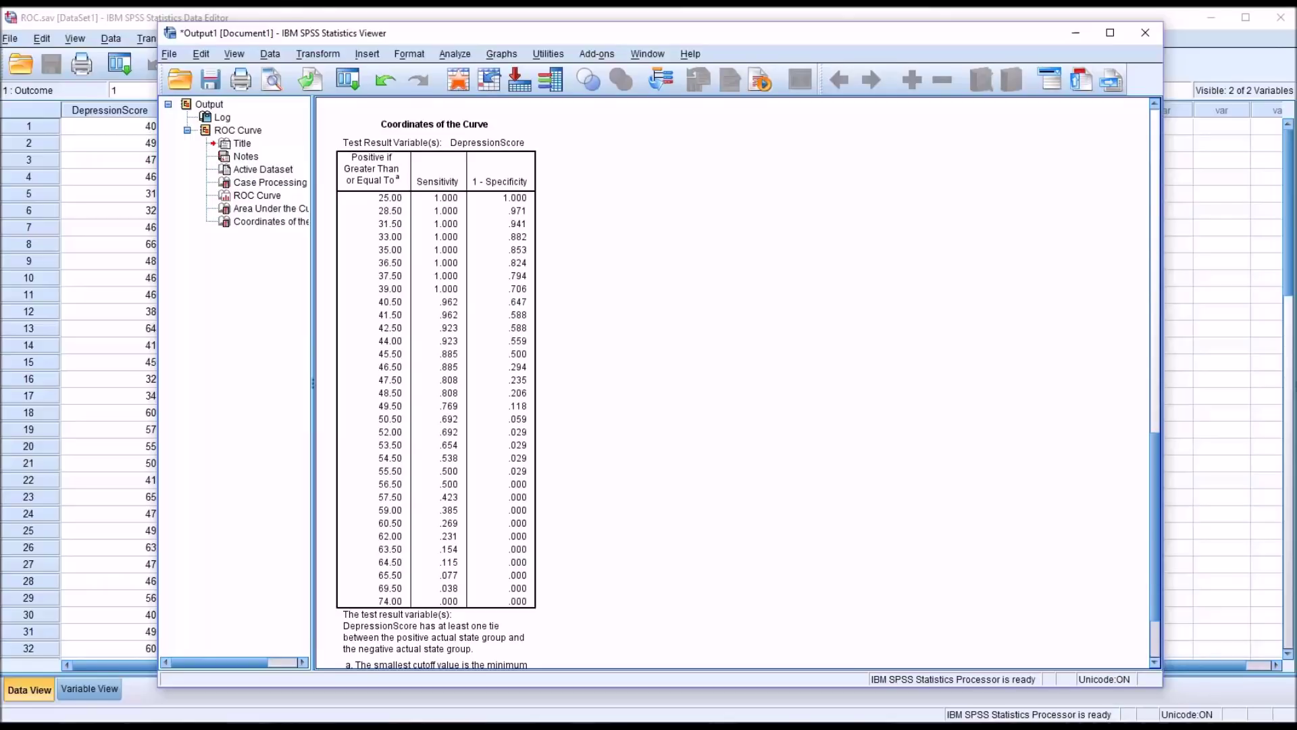
Compare sensitivity and 1 - specificity at the 52.00 cutoff in the Coordinates of the Curve table.
left_click(532, 460)
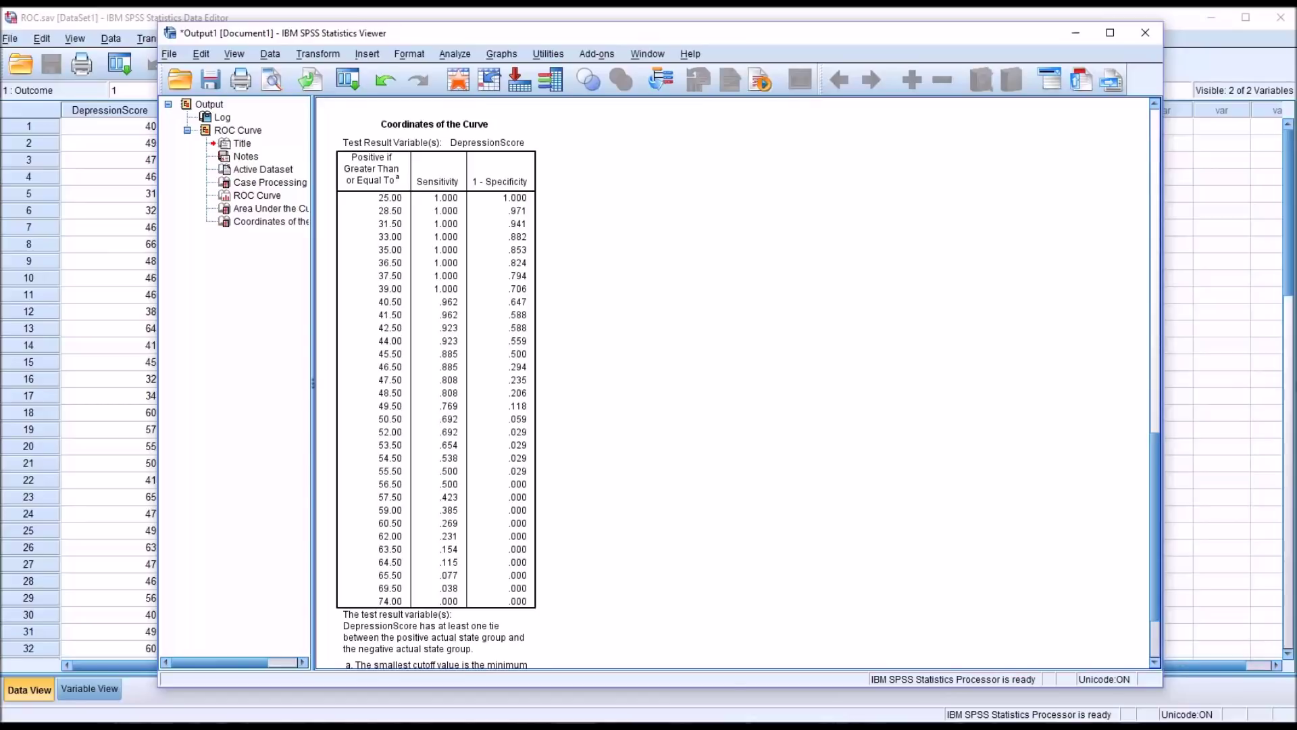
left_click(529, 466)
left_click(521, 444)
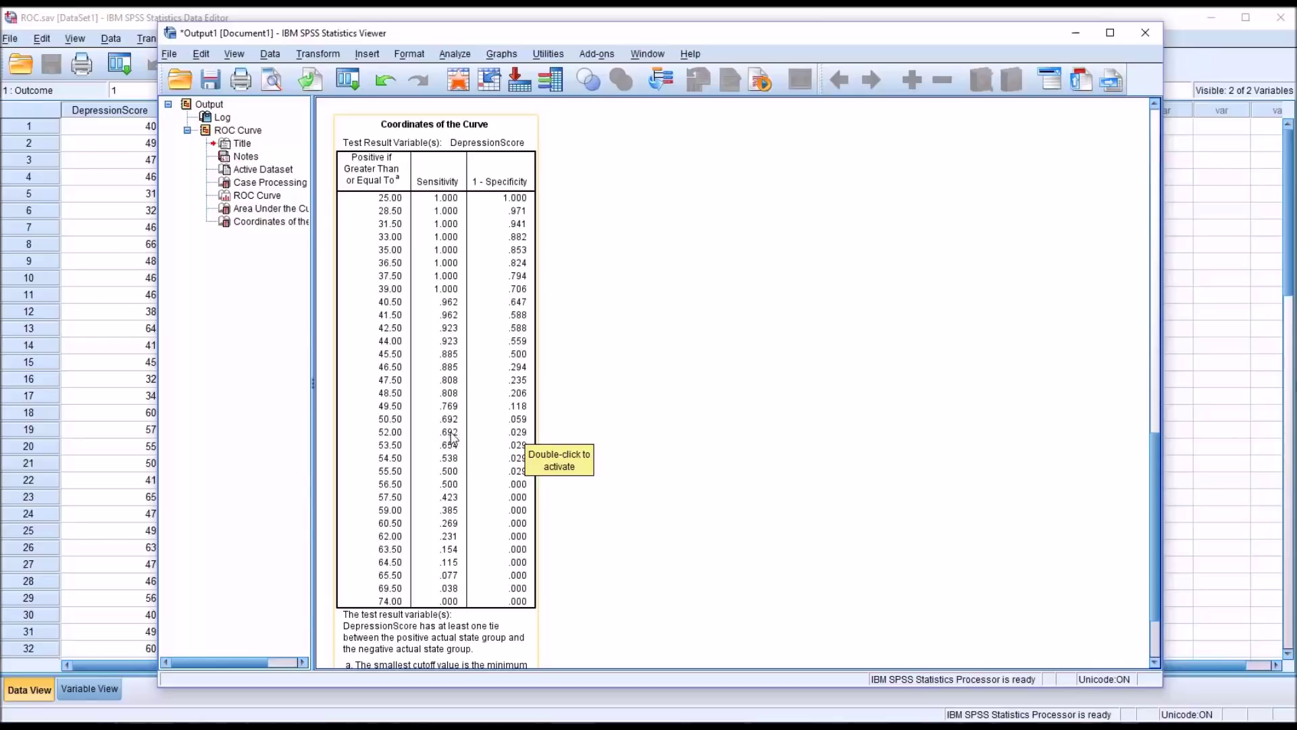
left_click(570, 547)
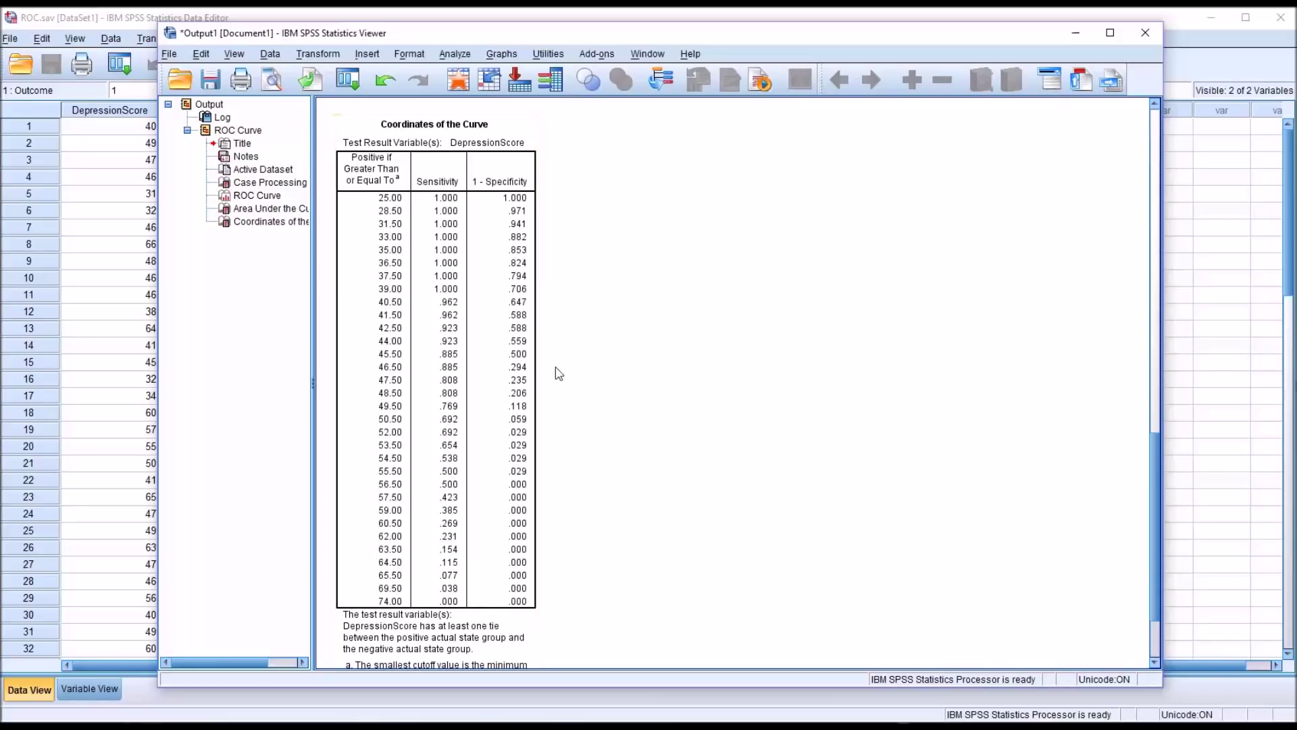
Review the full range of cutoffs and the footnotes of the coordinates table, and return to the ROC curve plot.
mouse_move(1152, 472)
left_mouse_down()
mouse_move(1153, 497)
mouse_move(1150, 481)
left_mouse_up()
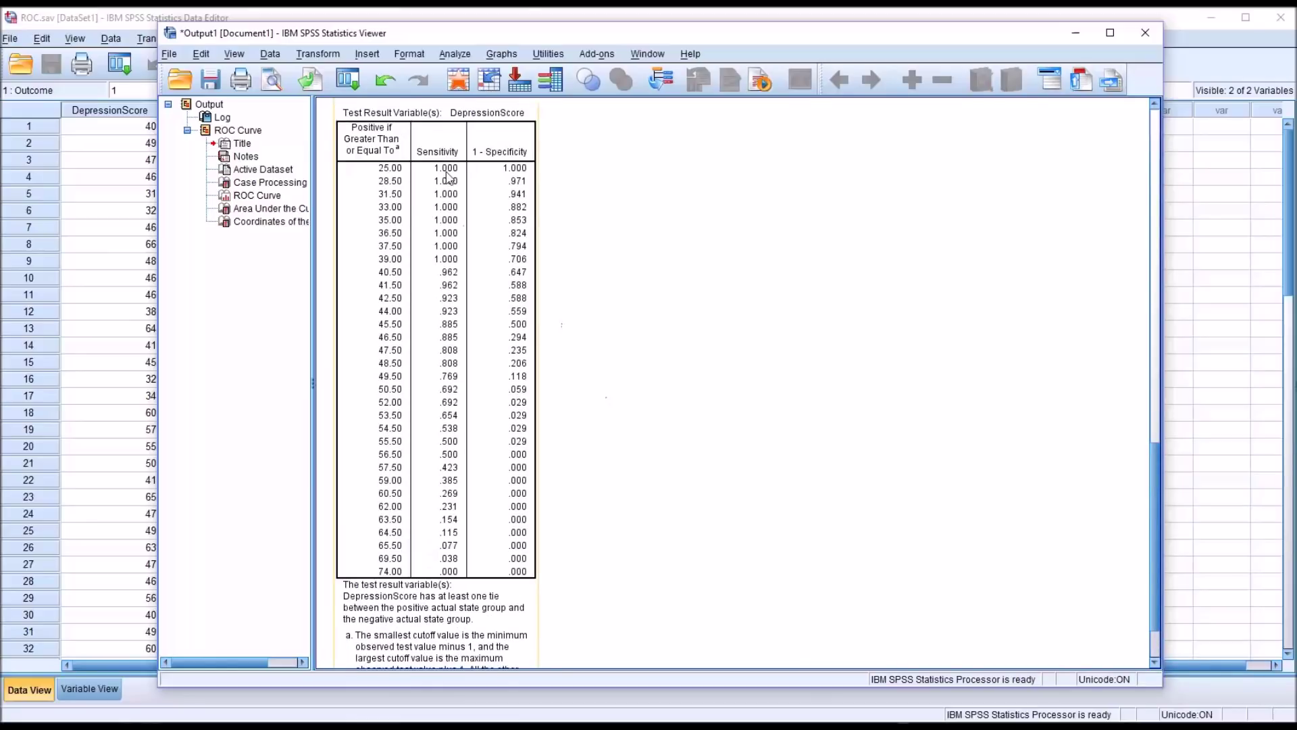
left_click_drag(1154, 472, 1149, 492)
left_click(520, 556)
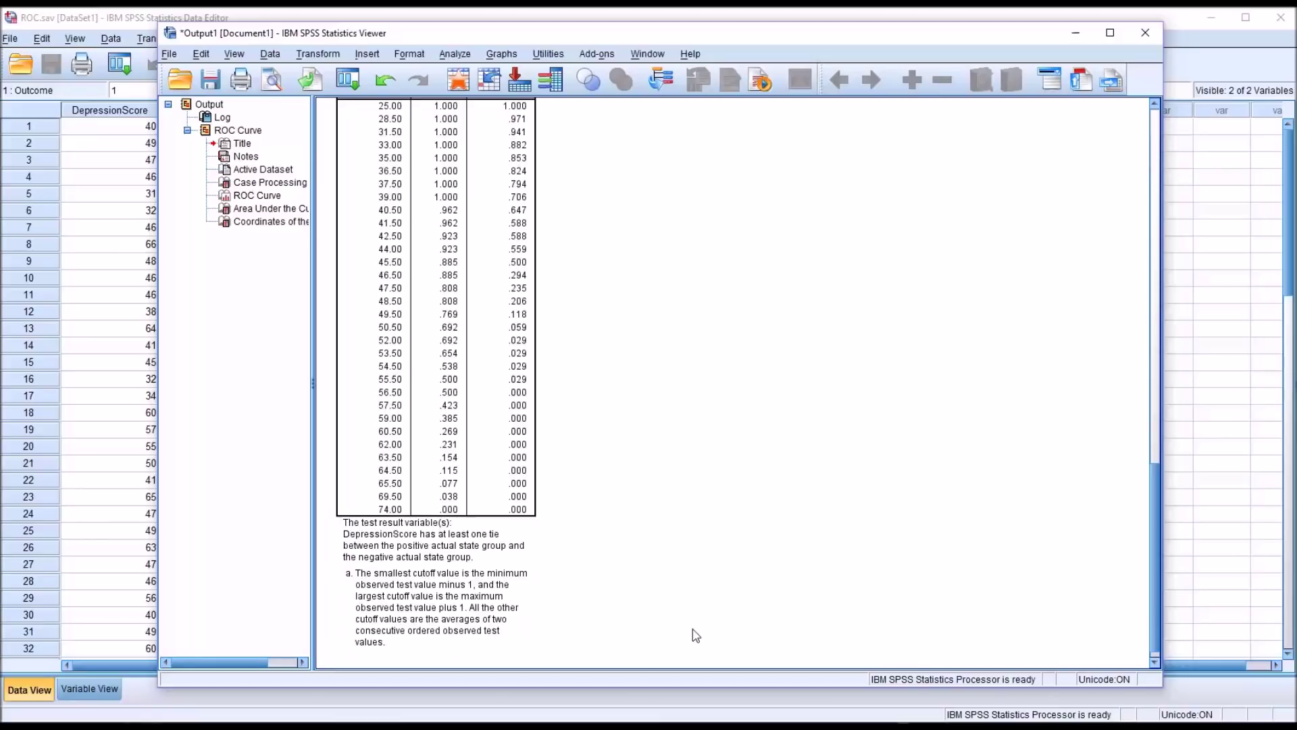
left_click_drag(1154, 606, 1154, 582)
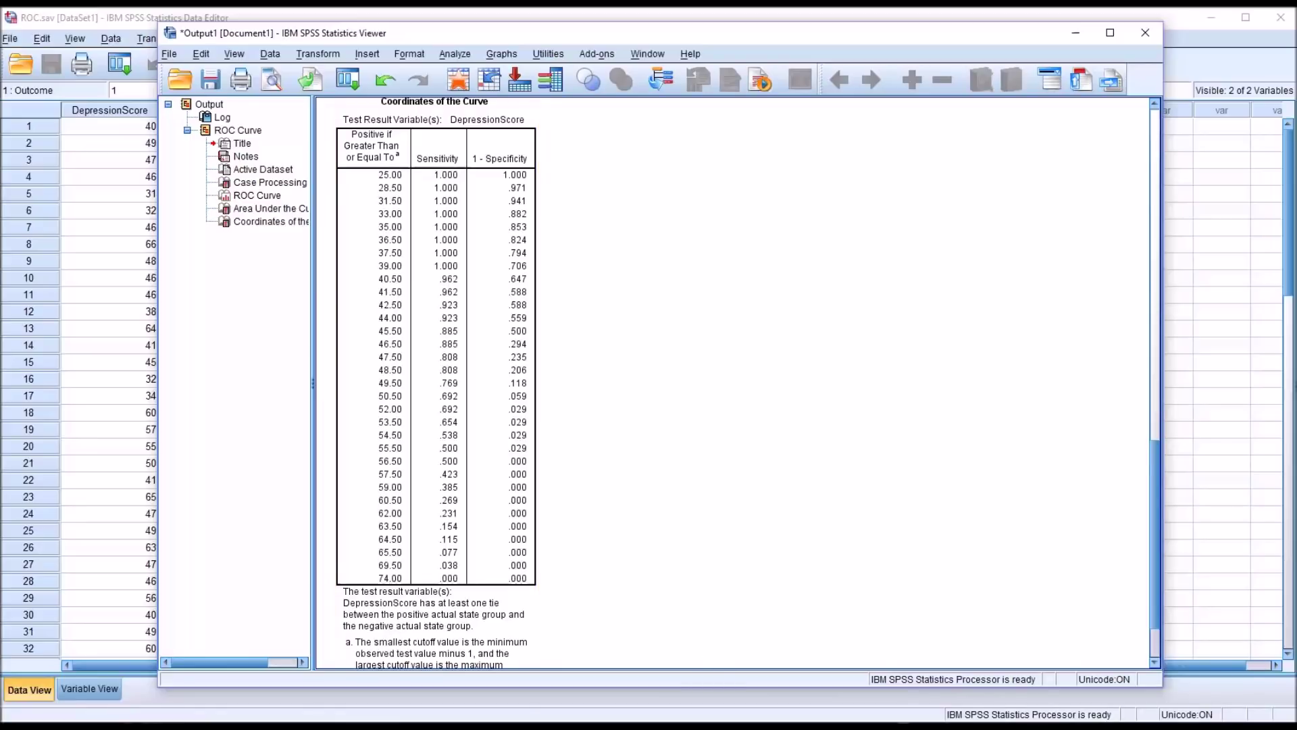
left_click_drag(1154, 598, 1149, 391)
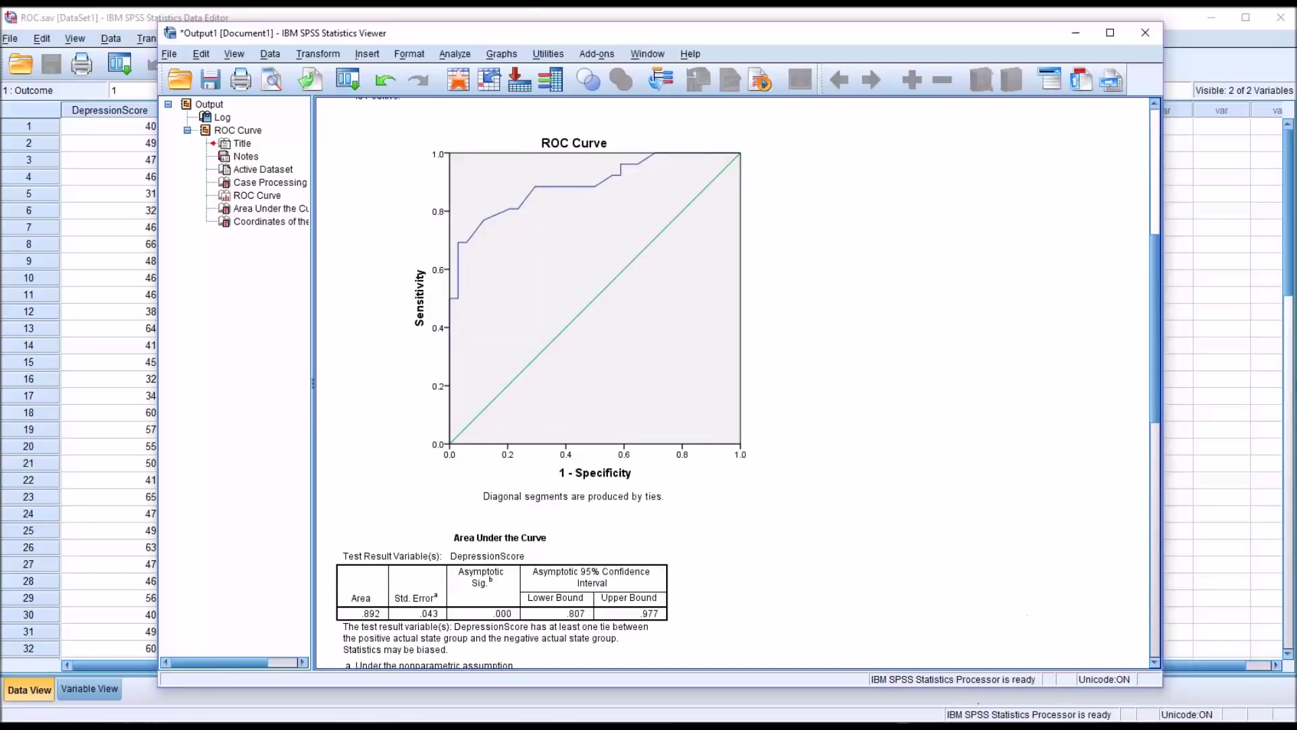